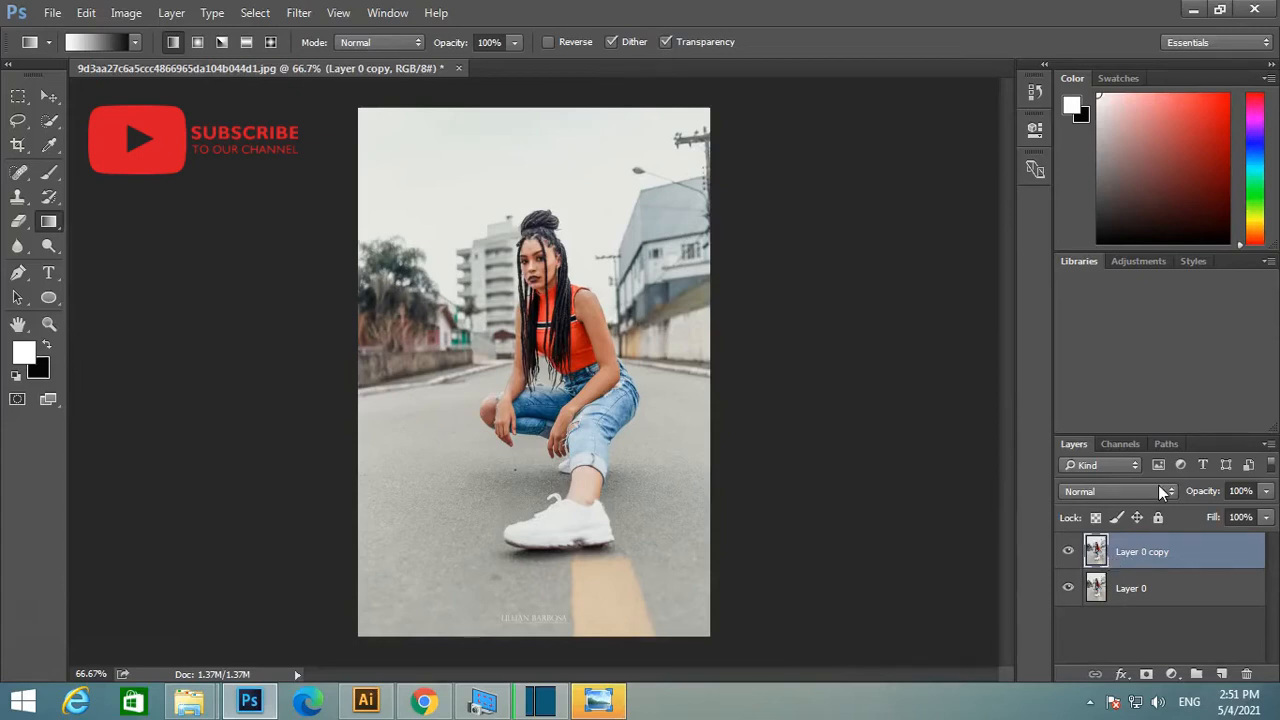
pyautogui.click(46, 96)
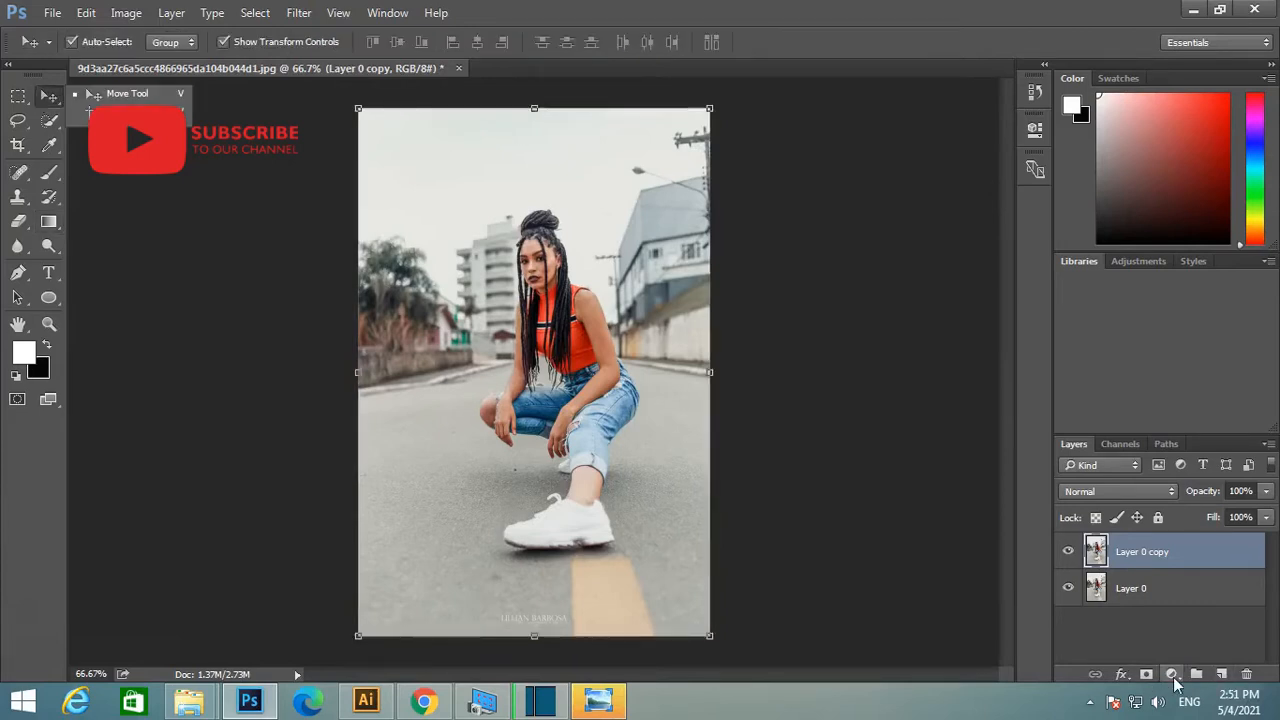
pyautogui.click(1172, 675)
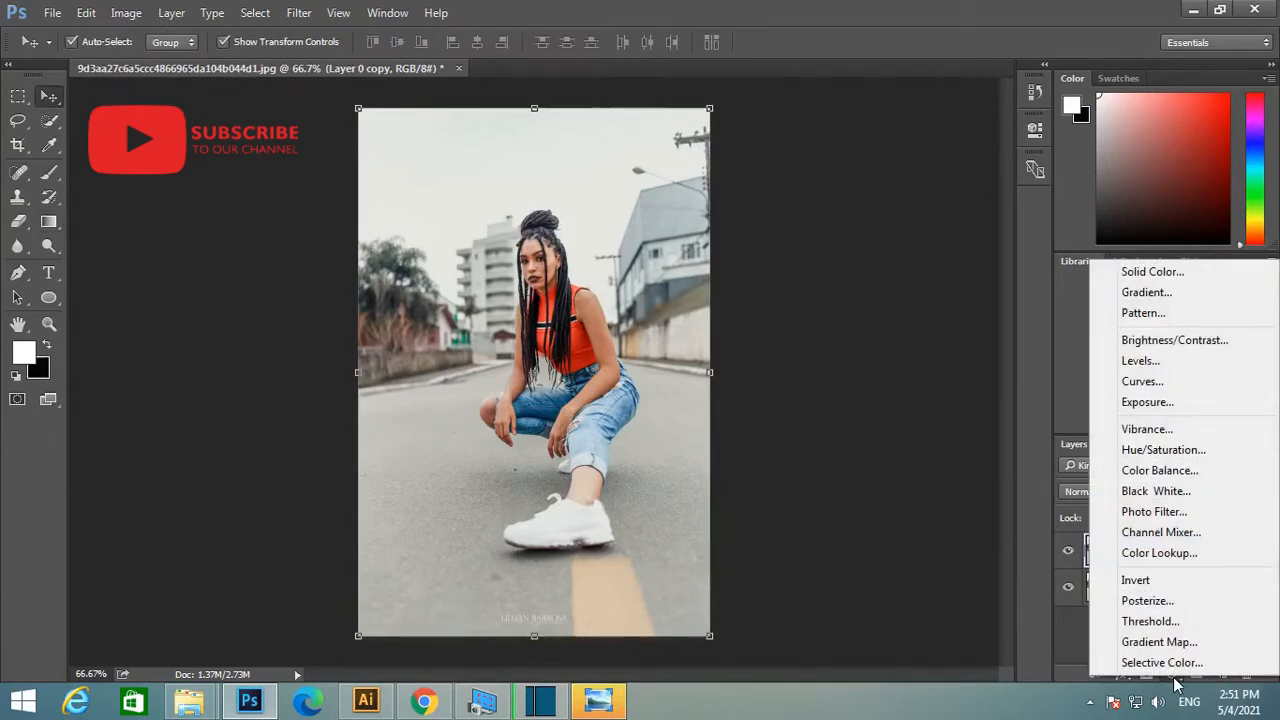
pyautogui.click(1163, 361)
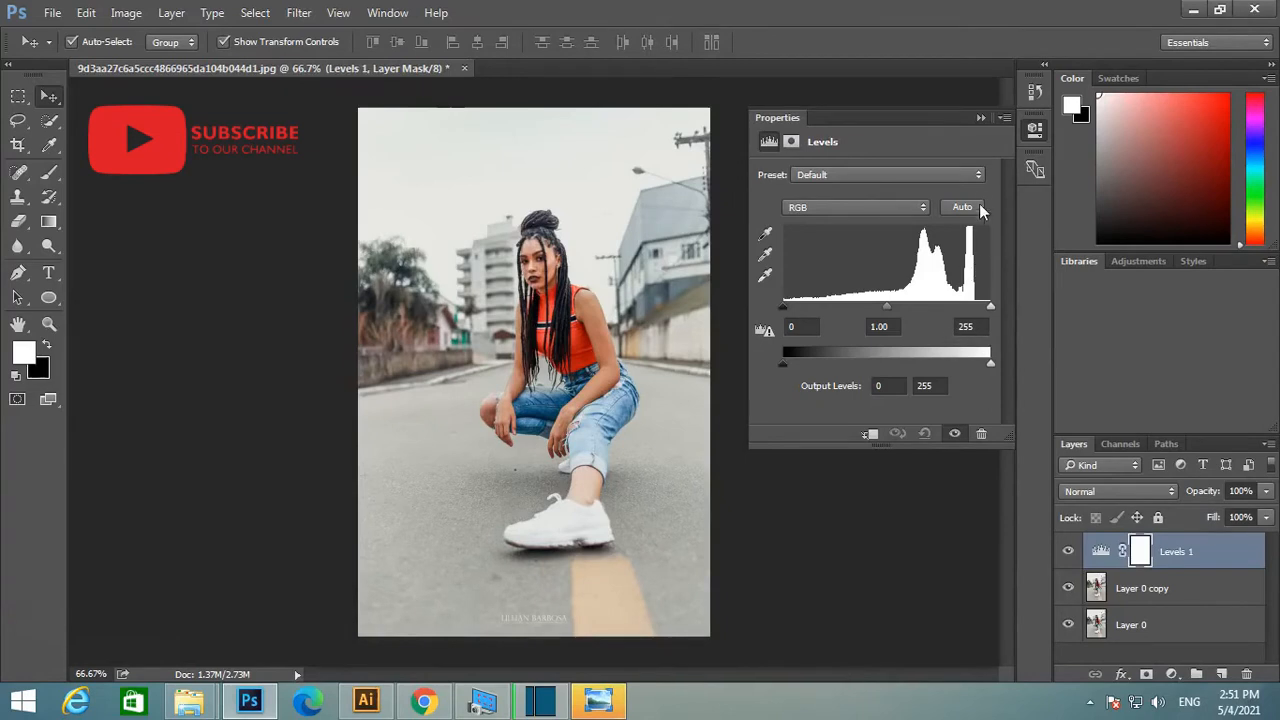
pyautogui.click(981, 117)
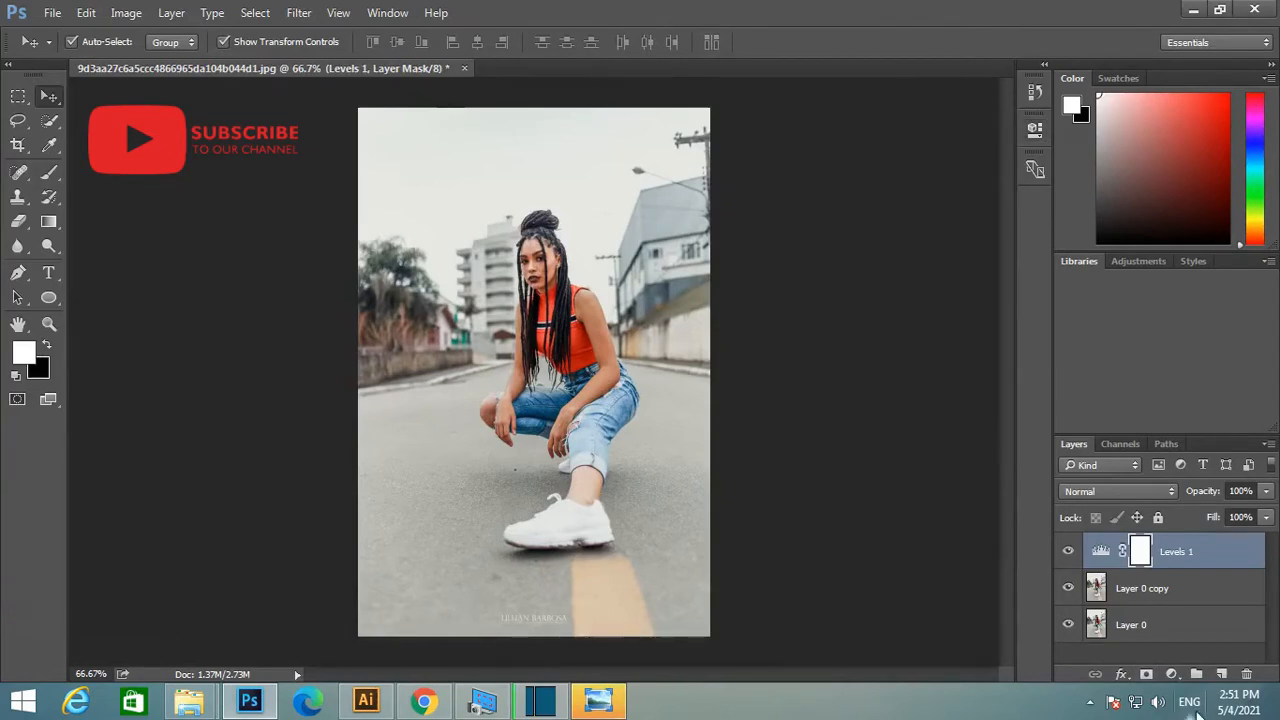
pyautogui.press('Delete')
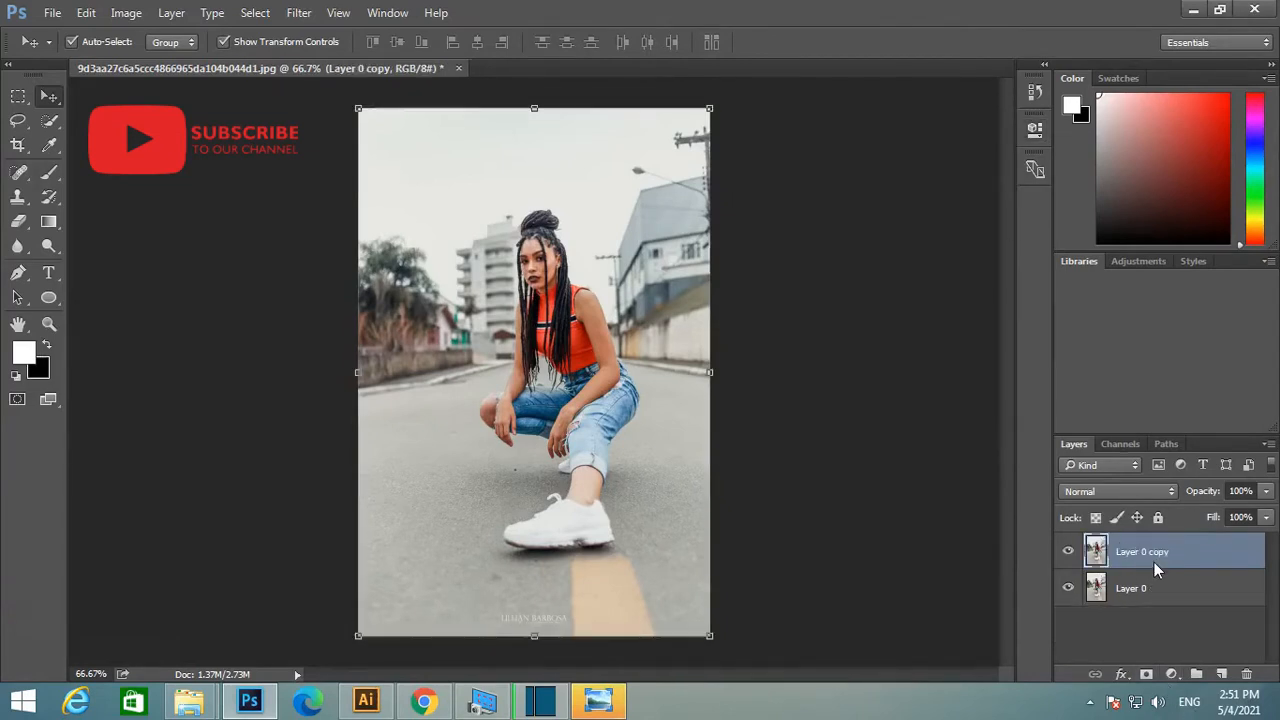
# Add a Brightness/Contrast adjustment layer above Layer 0 copy with brightness 29 and contrast 30
pyautogui.click(1172, 674)
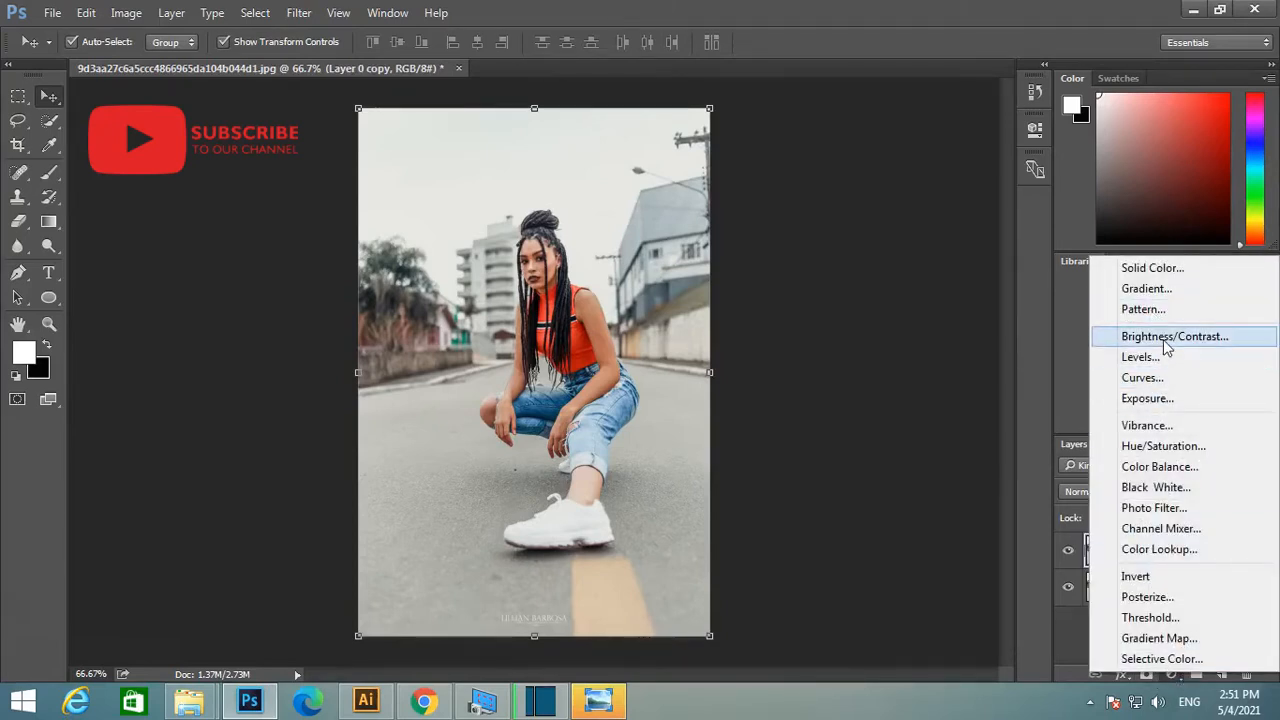
pyautogui.click(1163, 339)
pyautogui.moveTo(882, 225); pyautogui.dragTo(846, 232)
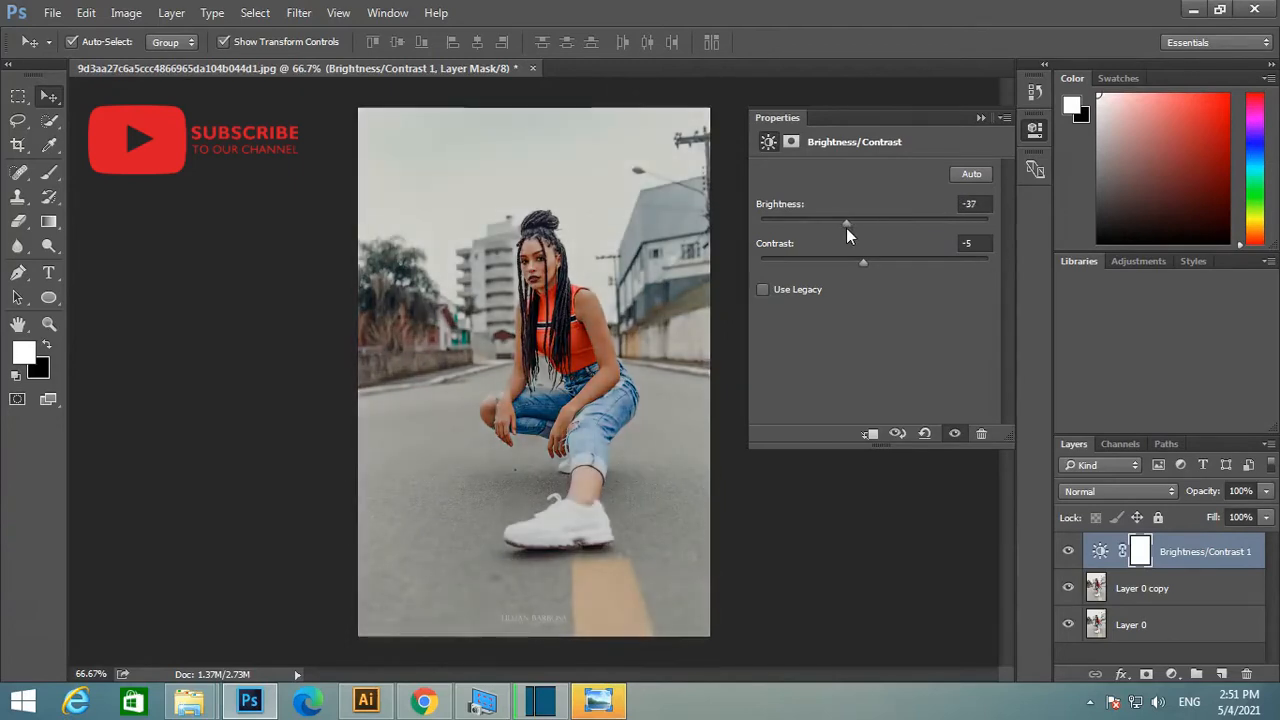
pyautogui.moveTo(868, 266); pyautogui.dragTo(901, 265)
pyautogui.moveTo(846, 223); pyautogui.dragTo(896, 226)
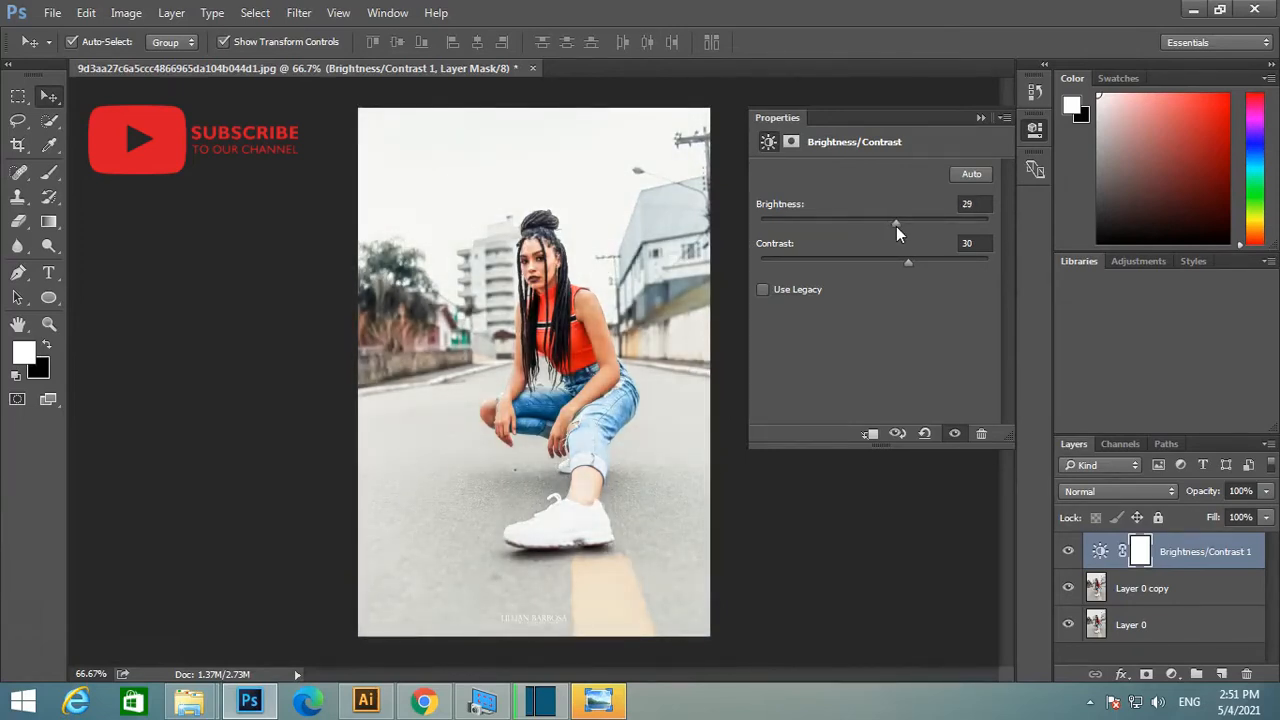
pyautogui.click(979, 117)
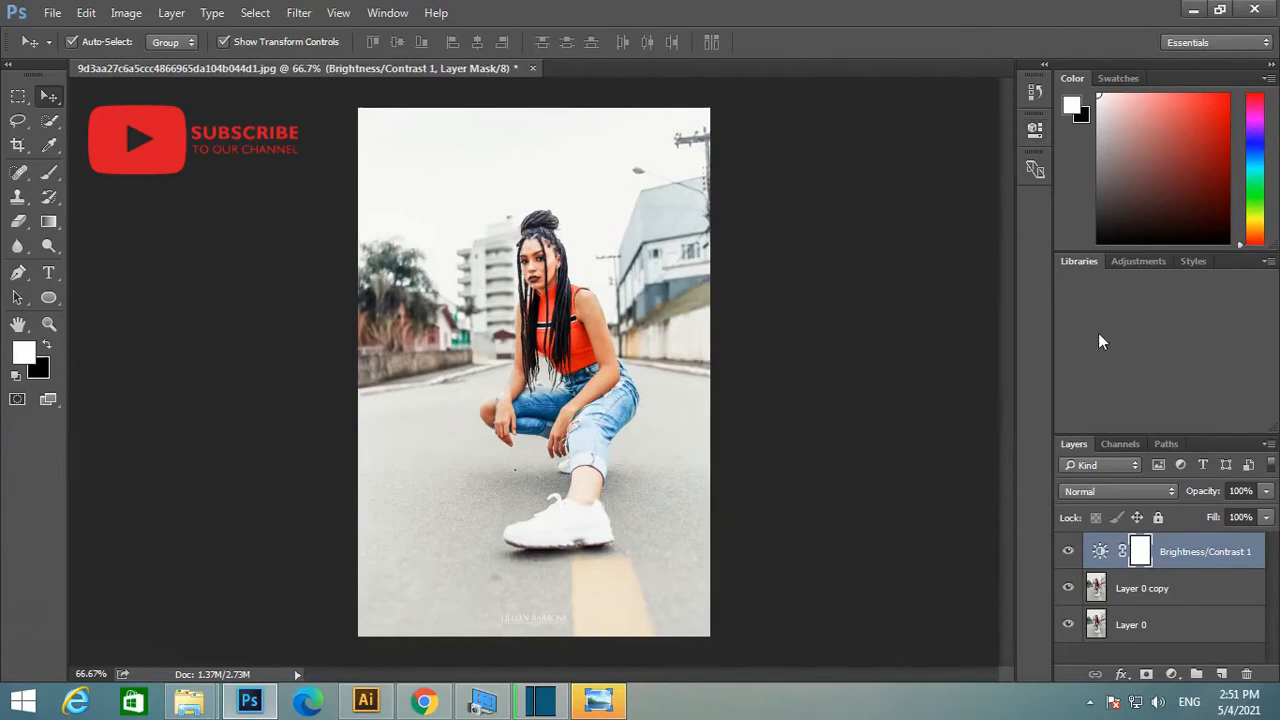
# Add a Curves adjustment layer and bend the RGB curve moderately downward in the upper tones to darken the photo
pyautogui.click(1172, 676)
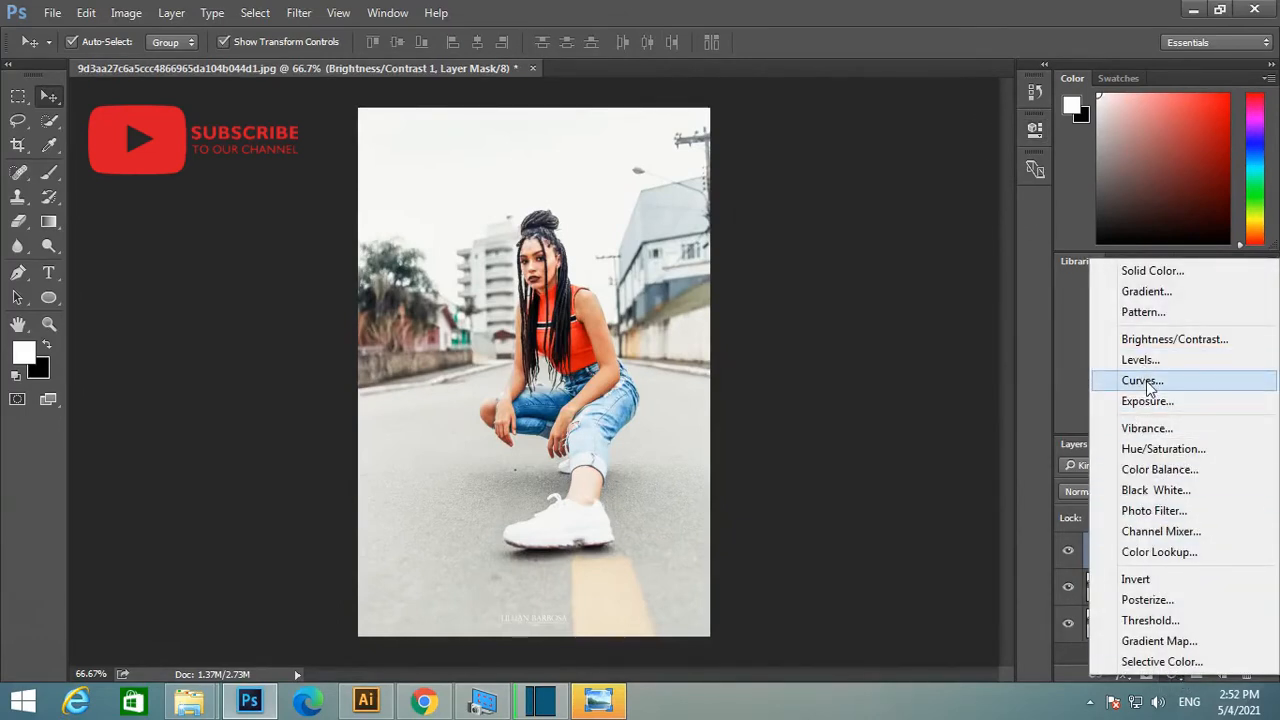
pyautogui.click(1142, 381)
pyautogui.moveTo(963, 244); pyautogui.dragTo(954, 264)
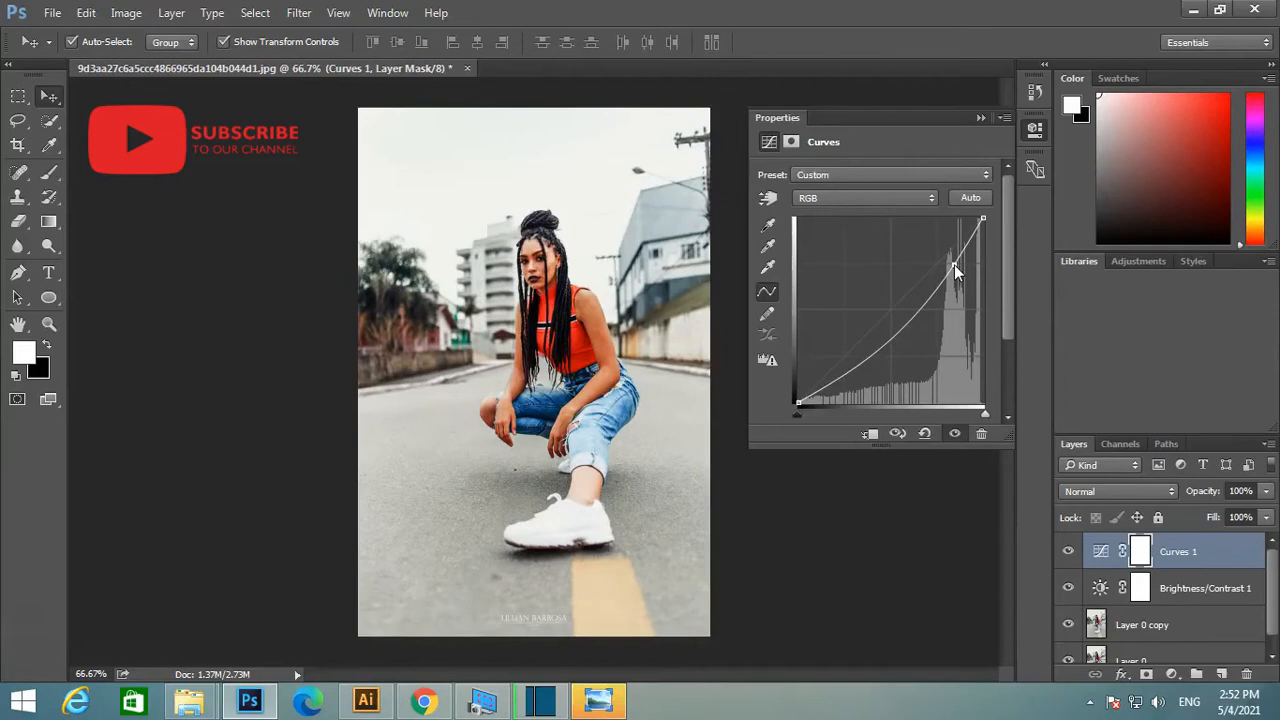
pyautogui.moveTo(954, 264)
pyautogui.mouseDown()
pyautogui.moveTo(936, 250)
pyautogui.moveTo(939, 280)
pyautogui.mouseUp()
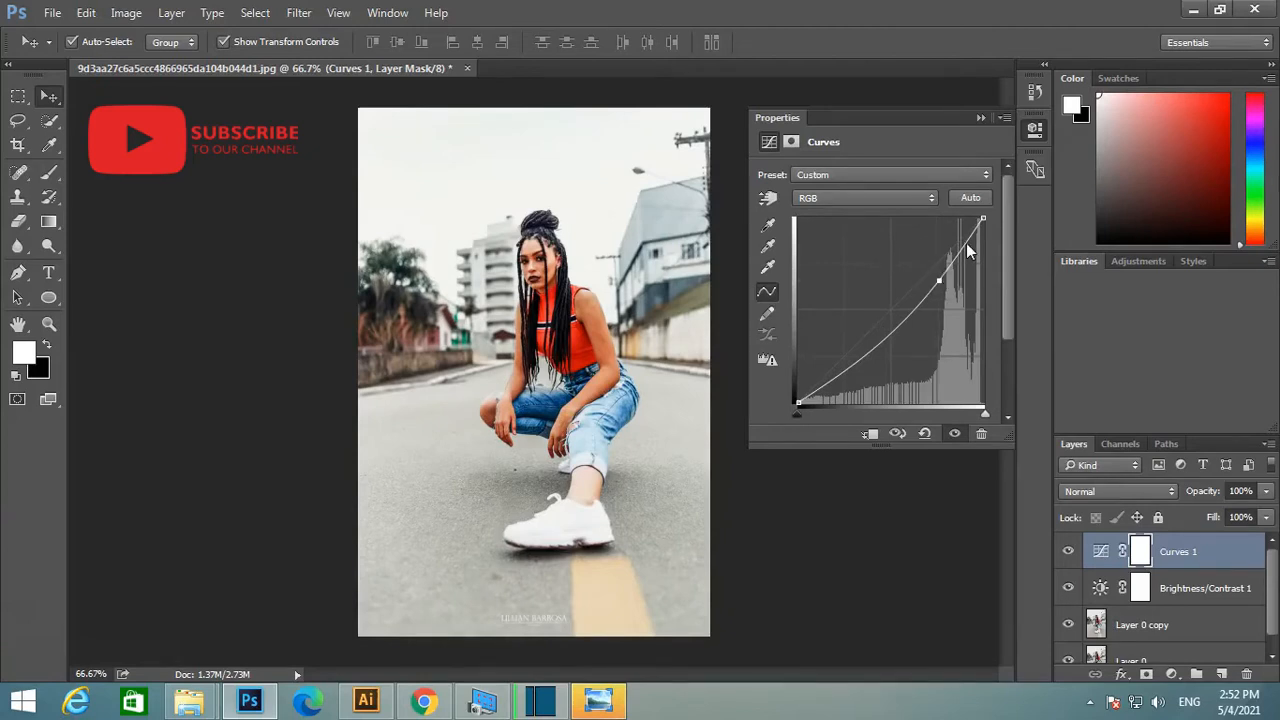
pyautogui.click(976, 123)
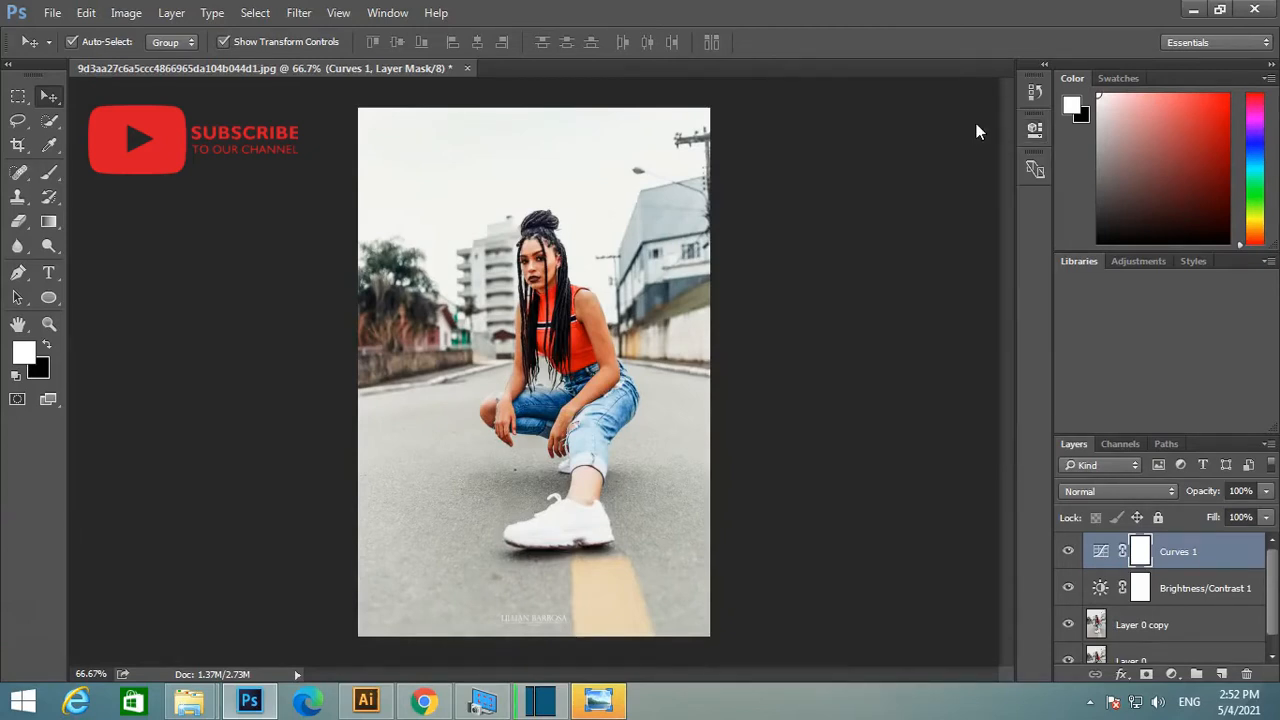
# Add a Hue/Saturation adjustment layer above the Curves adjustment
pyautogui.click(1172, 675)
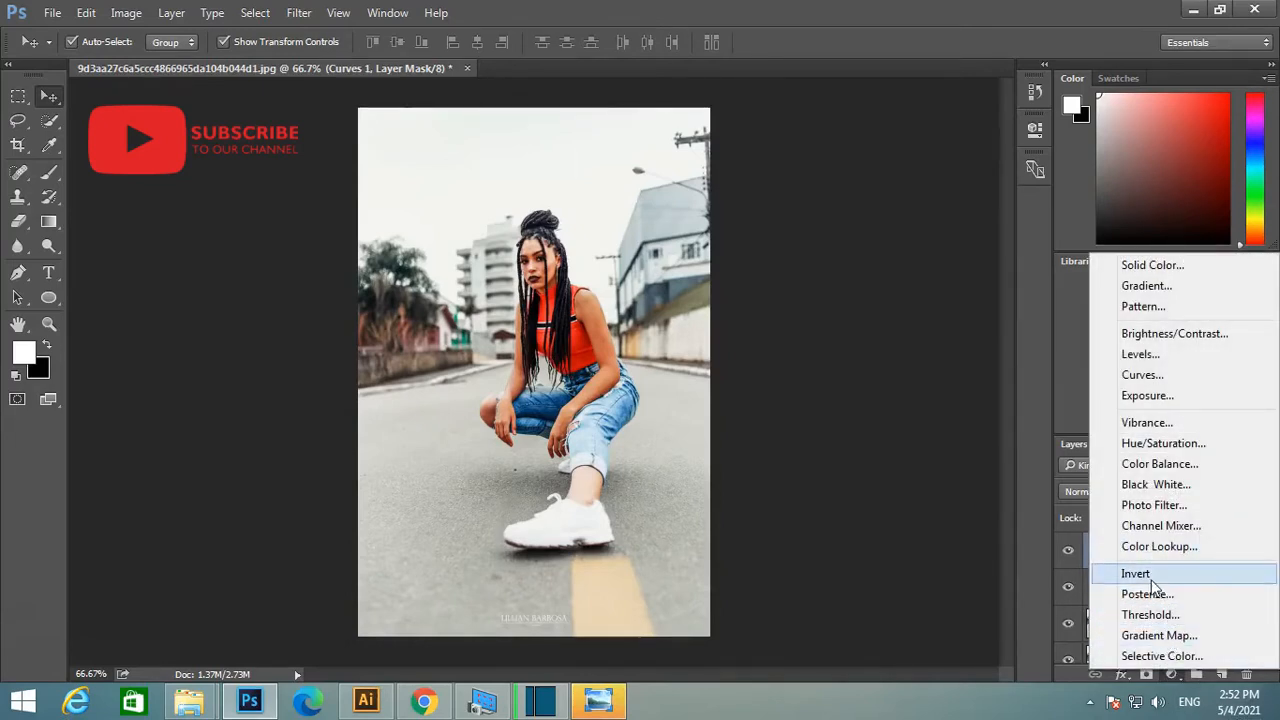
pyautogui.click(1178, 450)
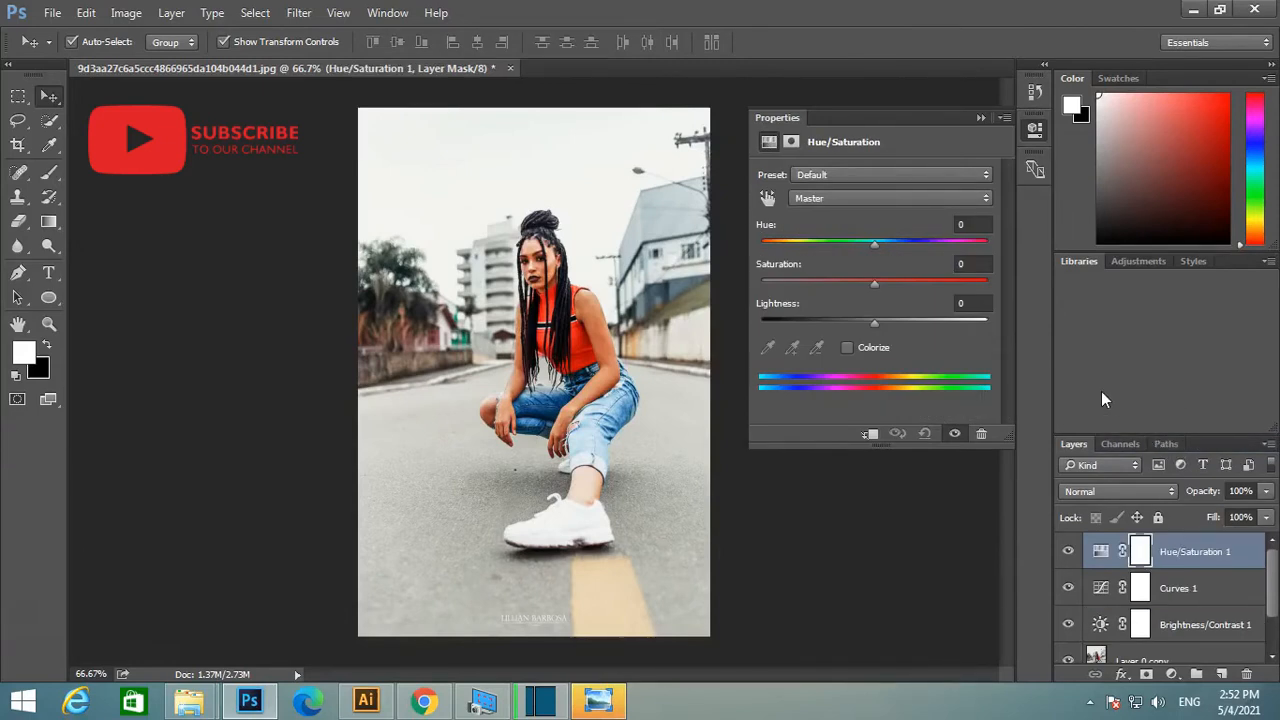
pyautogui.click(849, 347)
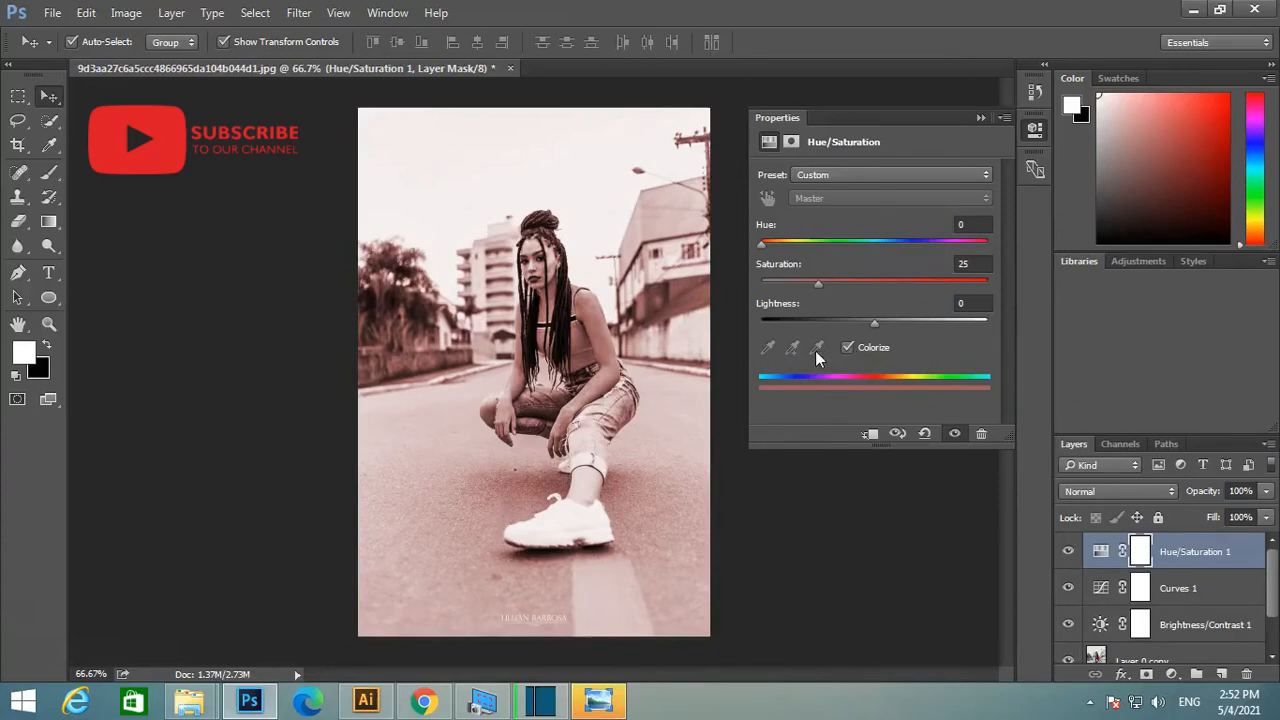
pyautogui.moveTo(821, 284); pyautogui.dragTo(870, 284)
pyautogui.moveTo(761, 249)
pyautogui.mouseDown()
pyautogui.moveTo(825, 249)
pyautogui.moveTo(757, 249)
pyautogui.mouseUp()
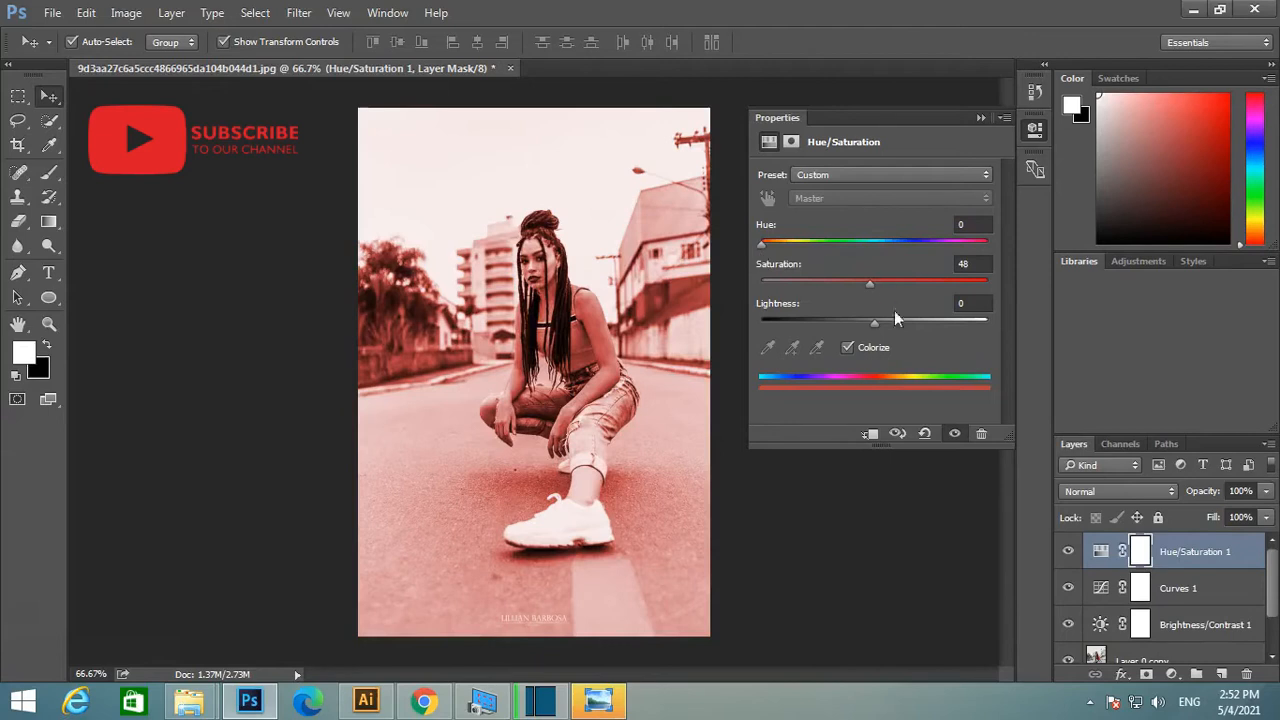
pyautogui.click(848, 347)
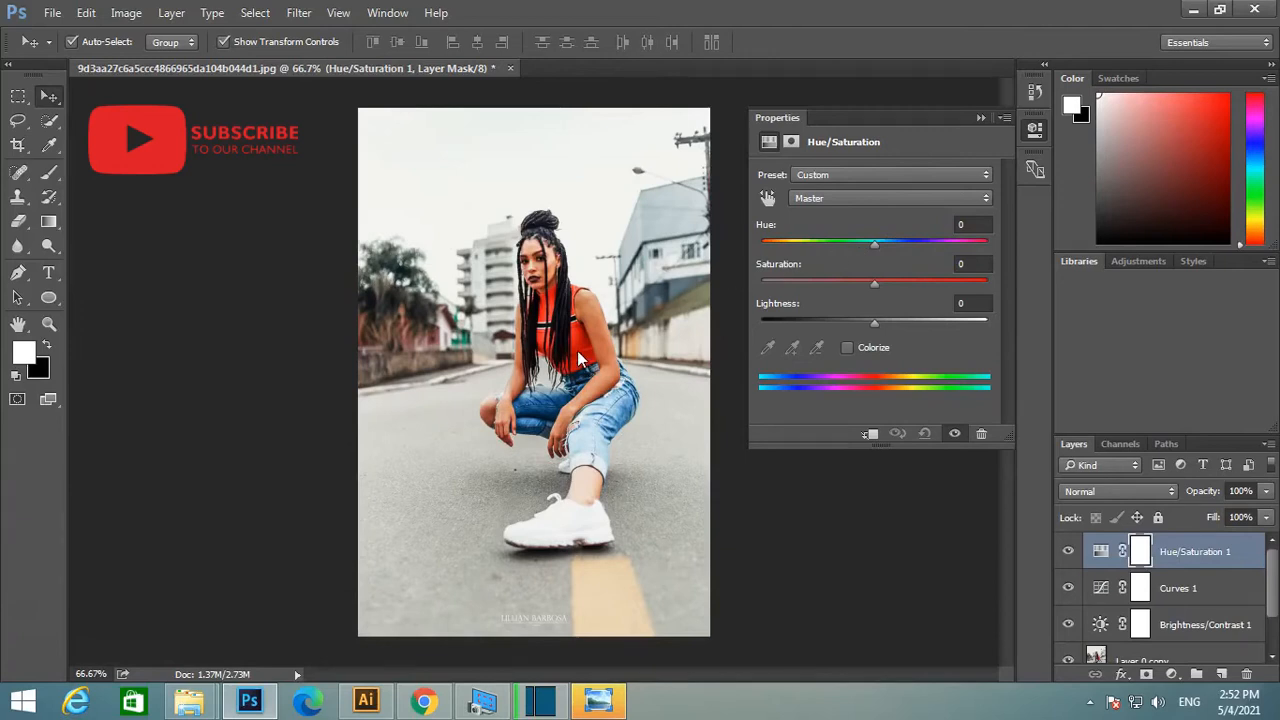
# Set the Master hue to +5 with lightness at 0, and raise the Master saturation to slightly below +20
pyautogui.moveTo(874, 285); pyautogui.dragTo(897, 285)
pyautogui.moveTo(875, 241)
pyautogui.mouseDown()
pyautogui.moveTo(834, 245)
pyautogui.moveTo(921, 247)
pyautogui.moveTo(713, 255)
pyautogui.moveTo(931, 252)
pyautogui.moveTo(859, 252)
pyautogui.mouseUp()
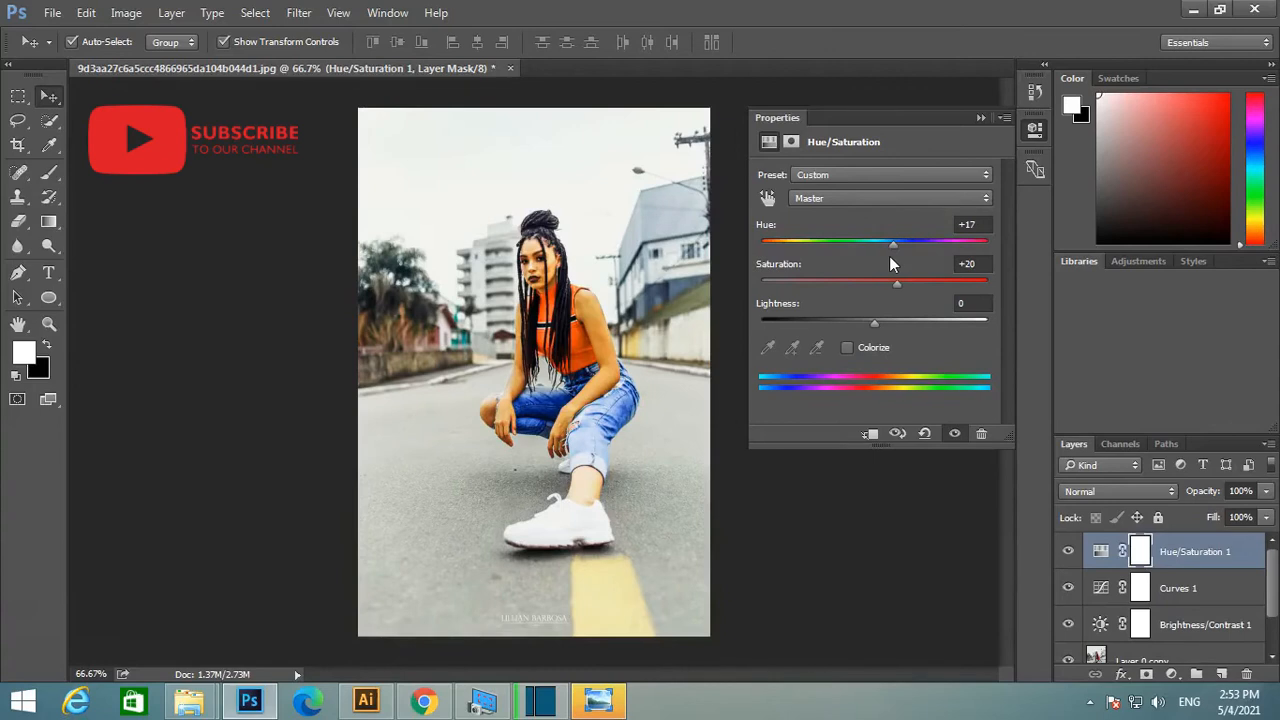
pyautogui.moveTo(893, 263); pyautogui.dragTo(881, 263)
pyautogui.moveTo(872, 318)
pyautogui.mouseDown()
pyautogui.moveTo(849, 319)
pyautogui.moveTo(878, 322)
pyautogui.mouseUp()
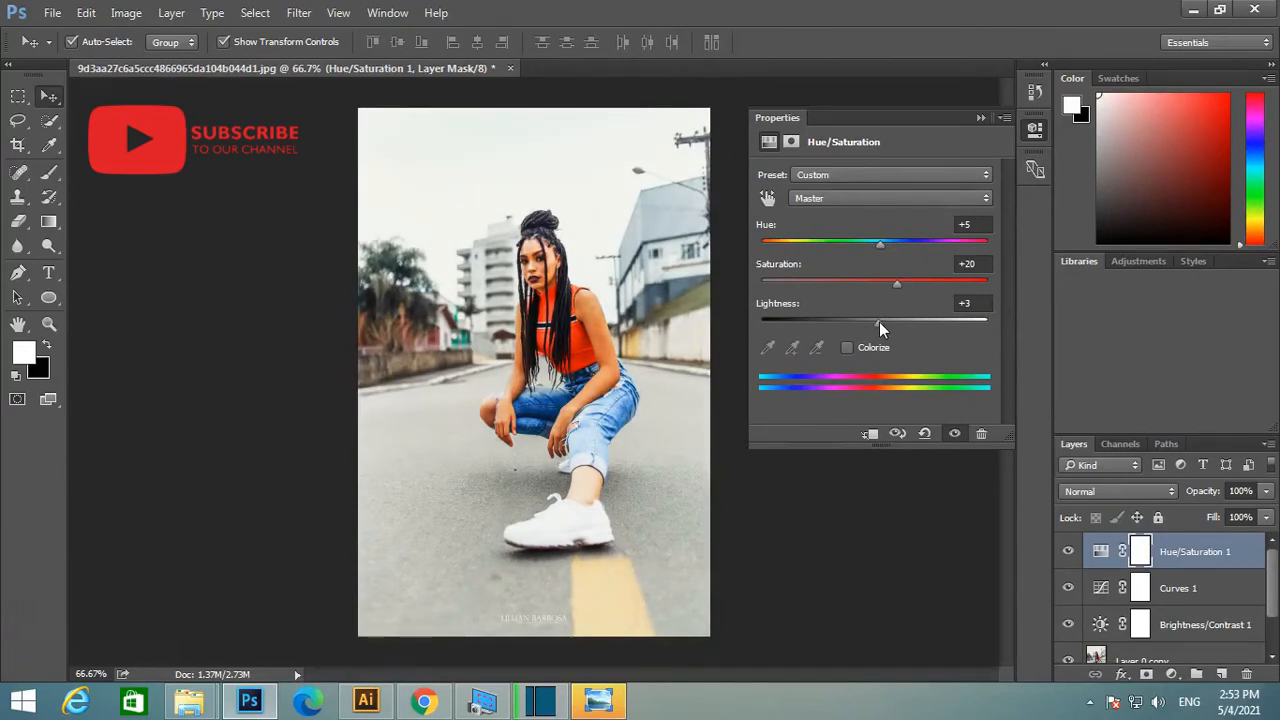
pyautogui.moveTo(876, 321); pyautogui.dragTo(874, 321)
pyautogui.moveTo(898, 283); pyautogui.dragTo(889, 284)
pyautogui.click(986, 198)
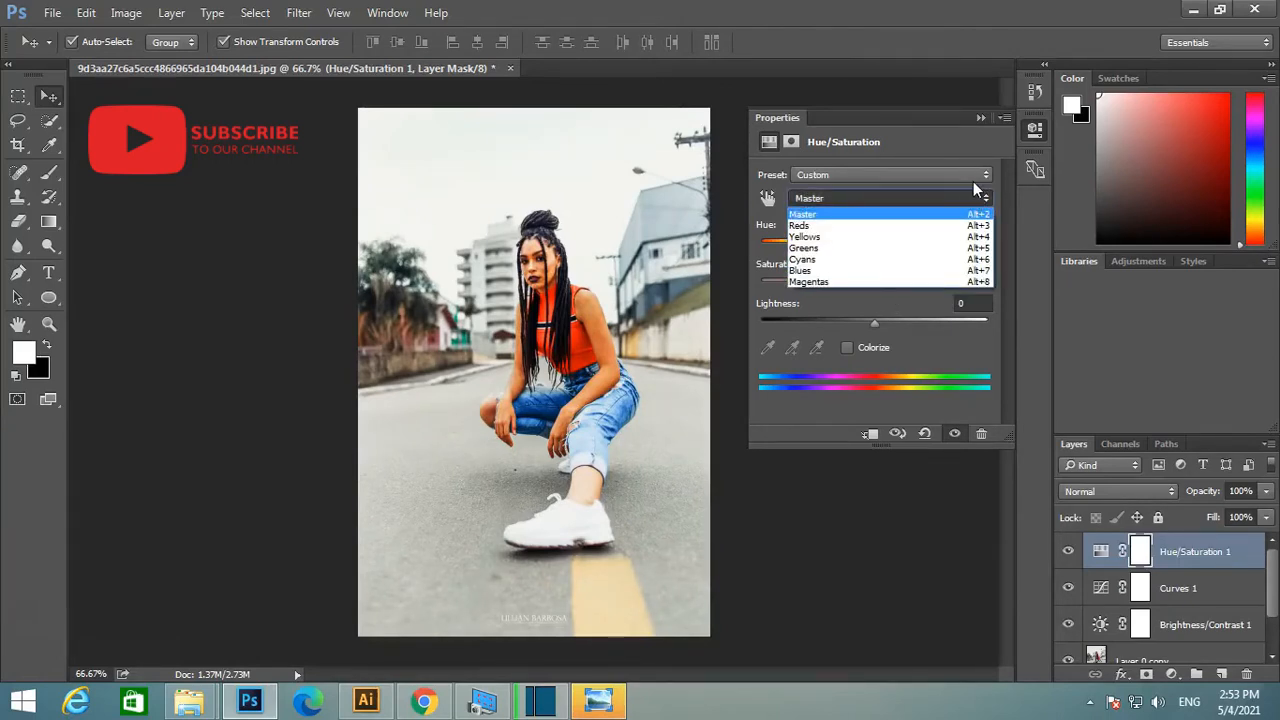
pyautogui.click(975, 174)
pyautogui.click(975, 174)
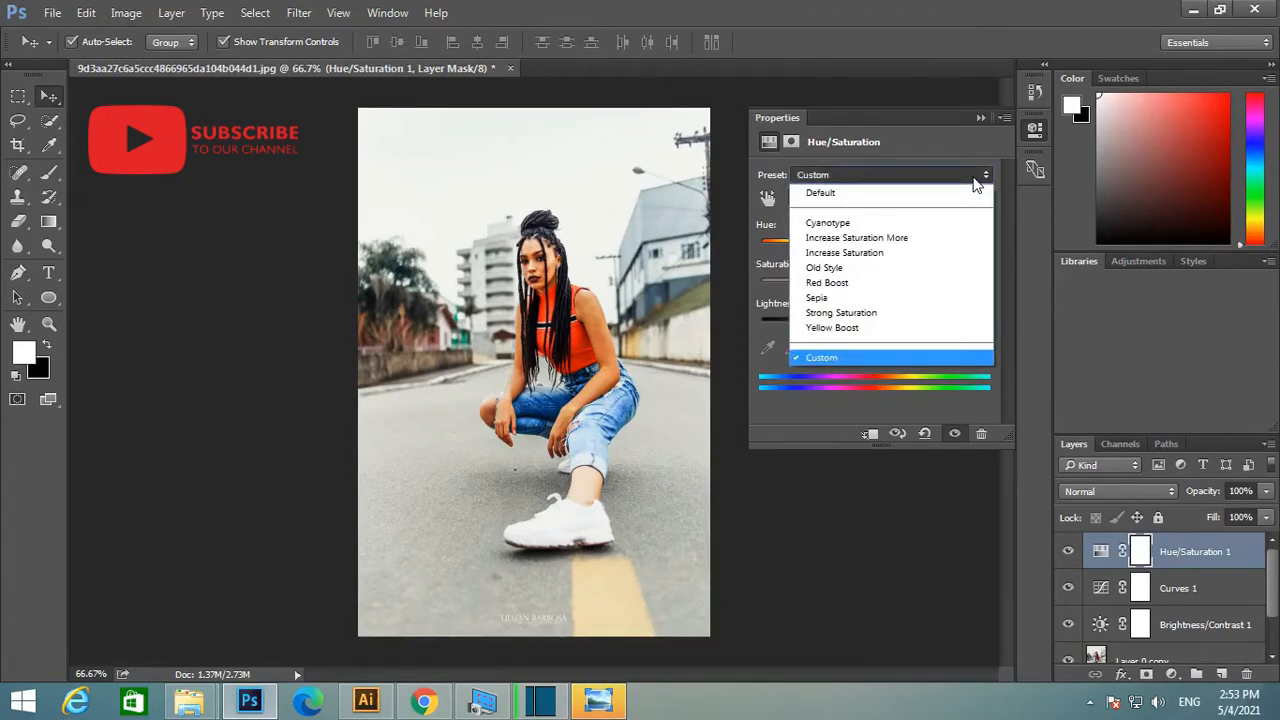
pyautogui.click(973, 176)
# Set the Yellows to saturation -7 and lightness -12 in the Hue/Saturation adjustment
pyautogui.click(970, 198)
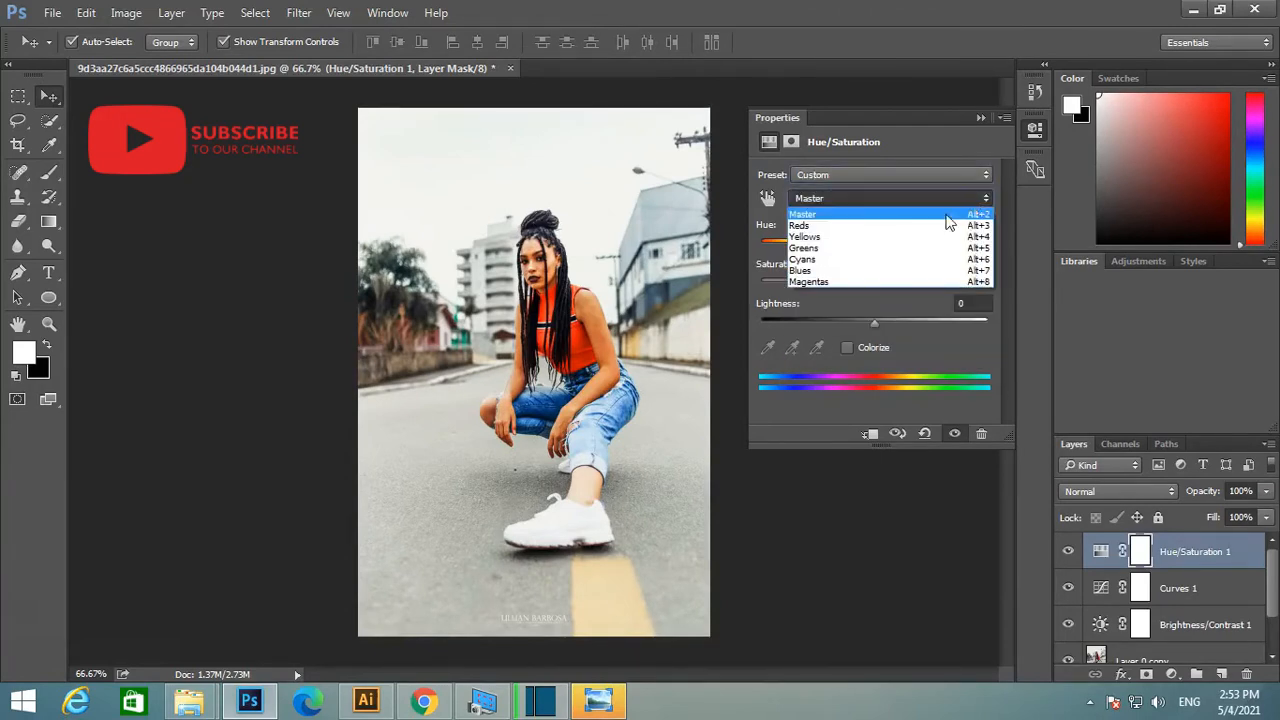
pyautogui.click(881, 234)
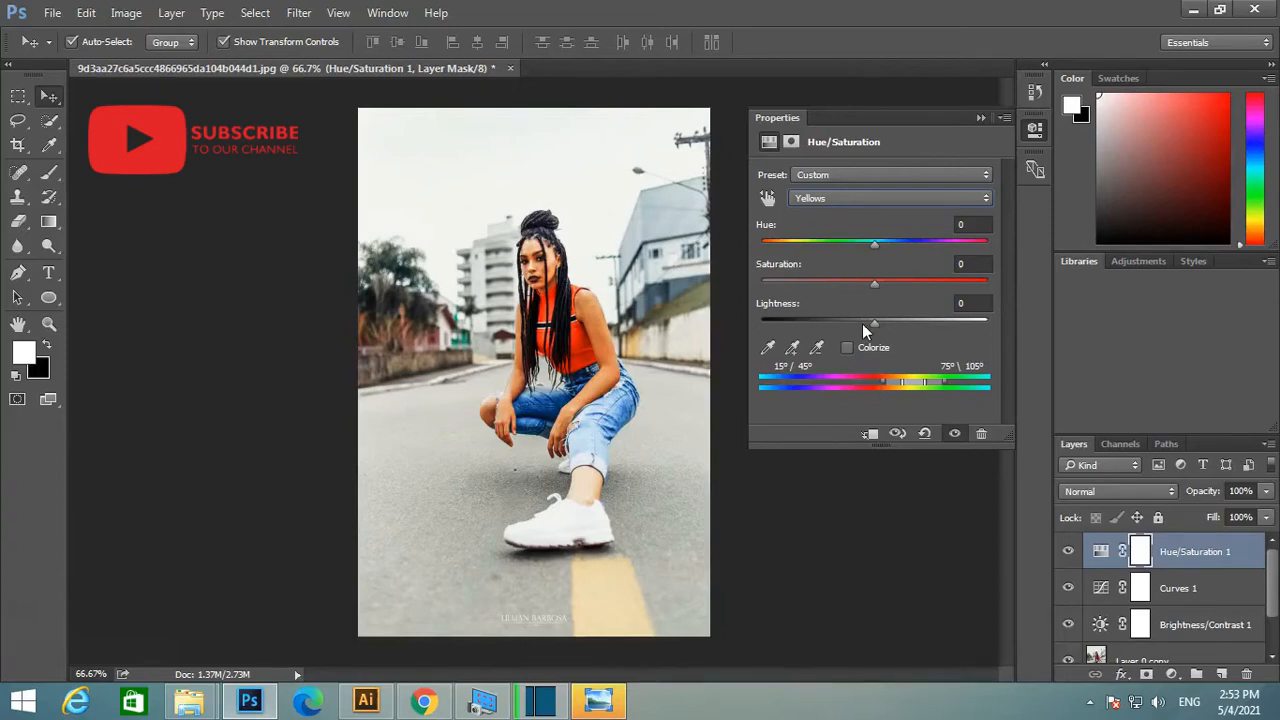
pyautogui.moveTo(873, 324); pyautogui.dragTo(863, 326)
pyautogui.moveTo(876, 286); pyautogui.dragTo(866, 286)
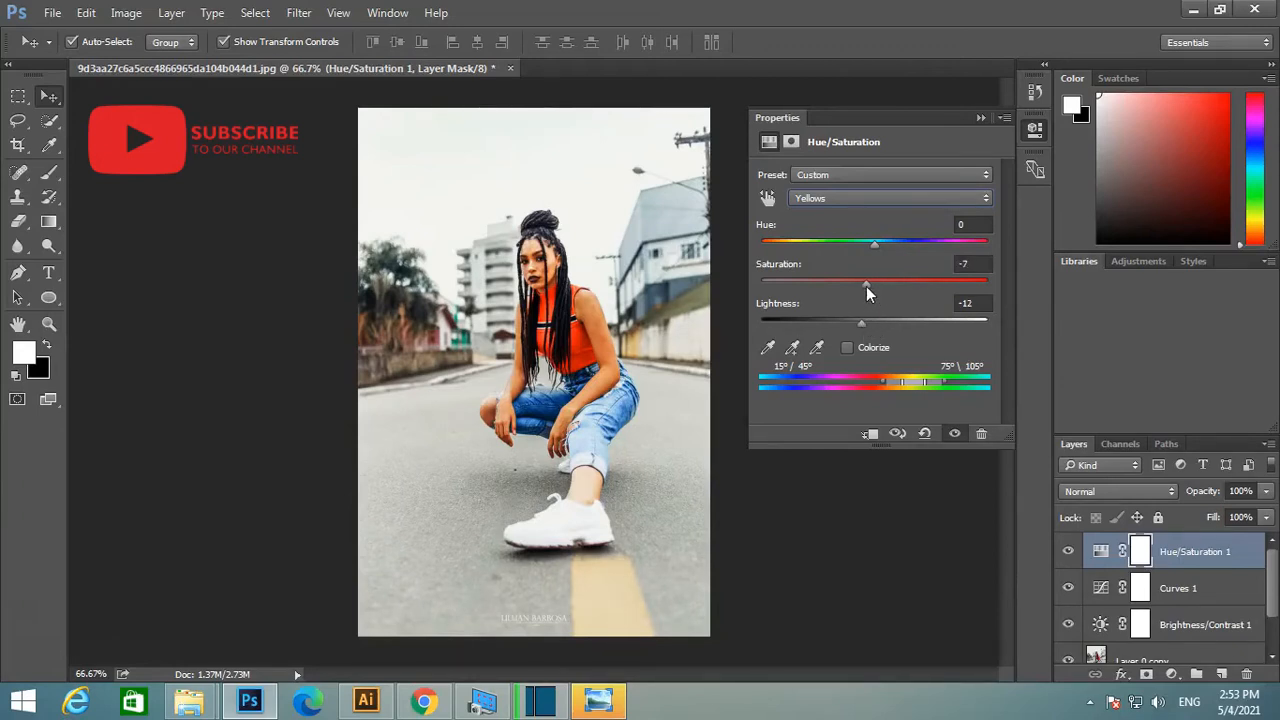
# Shift the hue of the Greens slightly in the negative direction in the Hue/Saturation adjustment
pyautogui.click(908, 198)
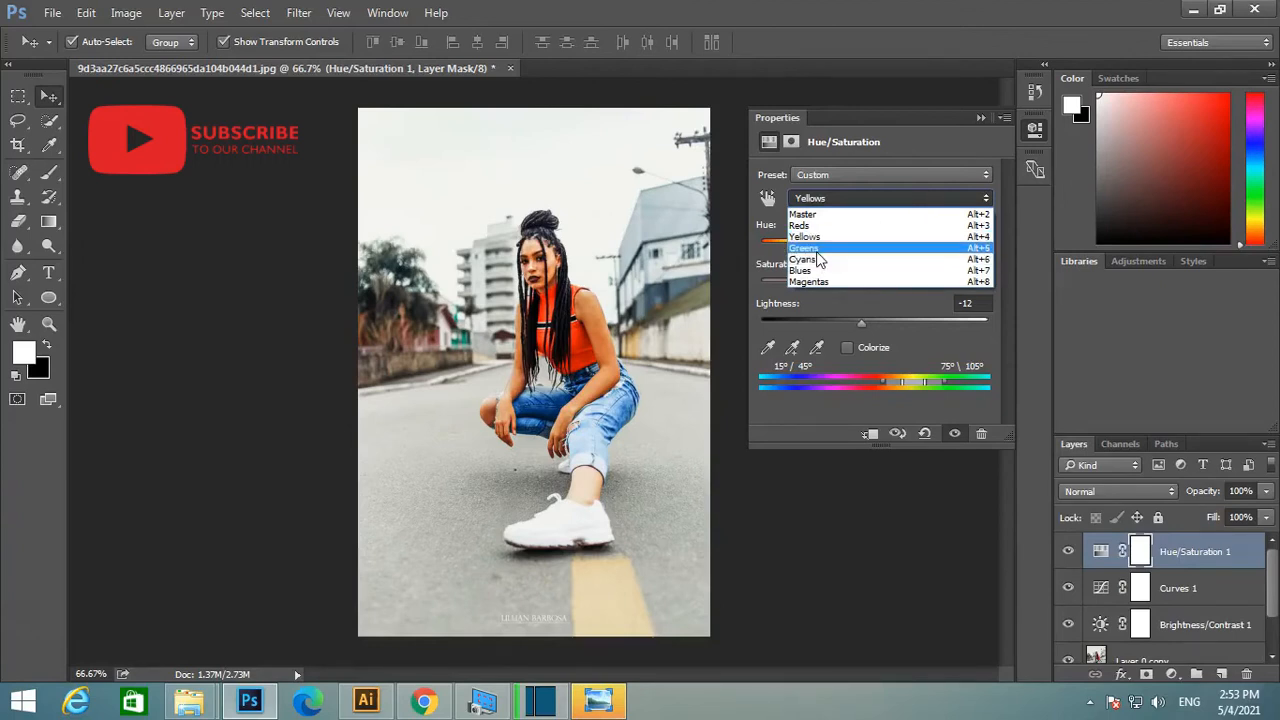
pyautogui.click(817, 249)
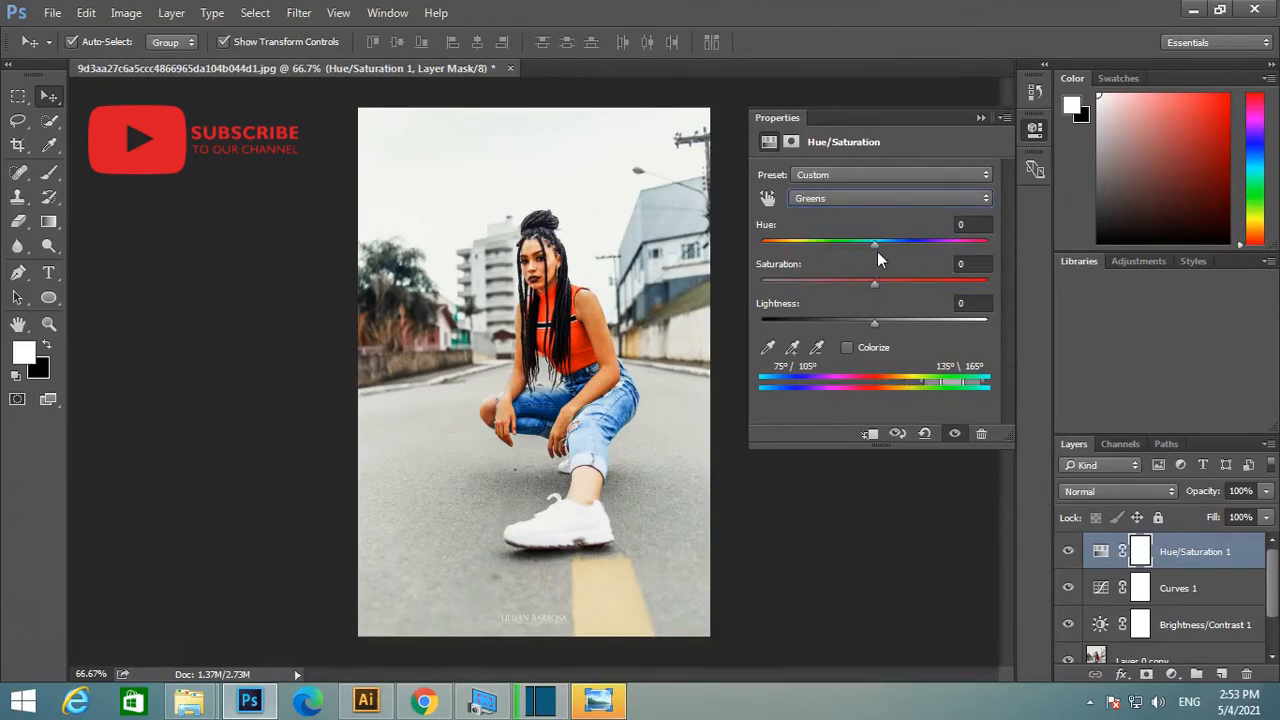
pyautogui.moveTo(872, 248); pyautogui.dragTo(859, 248)
# Shift the hue of the Magentas well into the positive range and close the Hue/Saturation settings
pyautogui.click(981, 200)
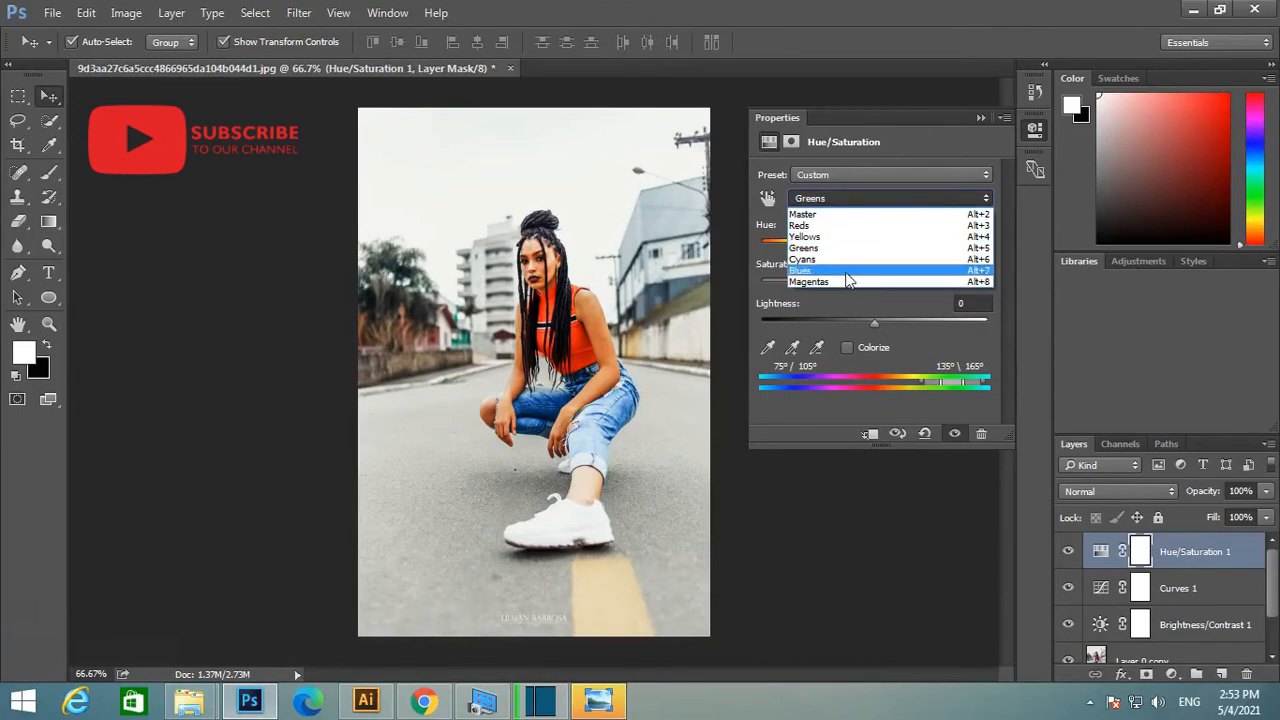
pyautogui.click(810, 281)
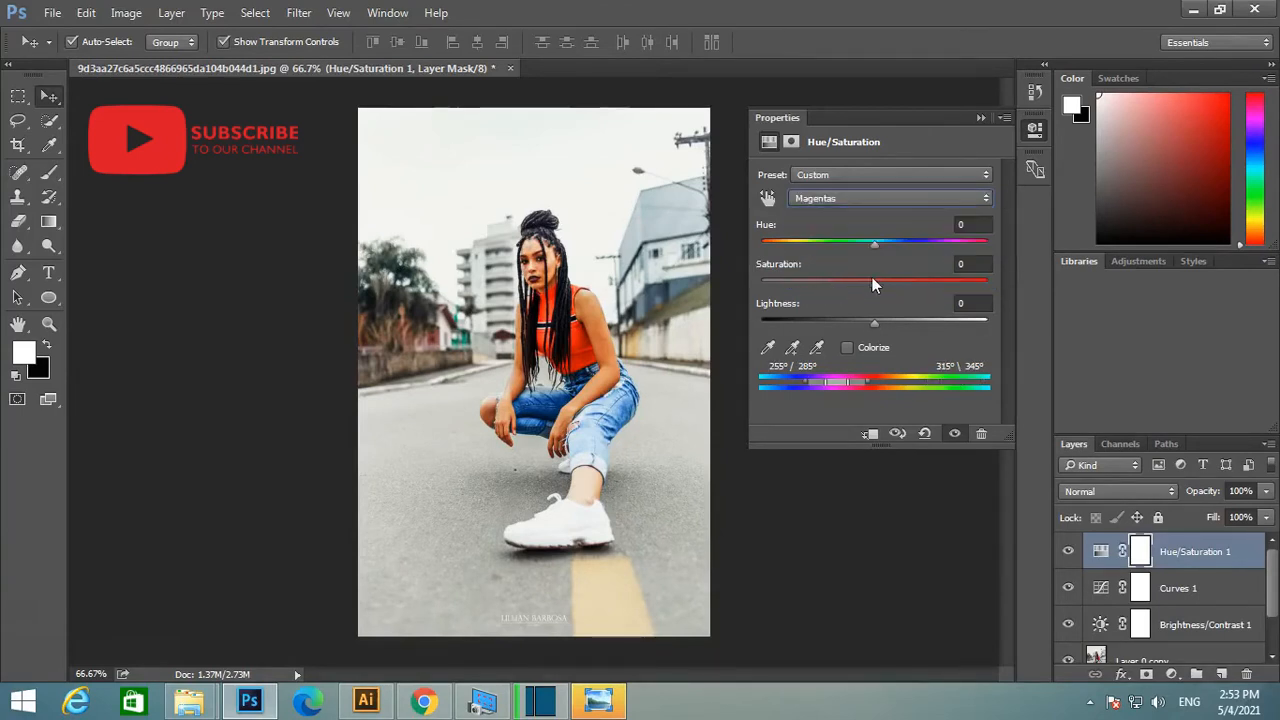
pyautogui.moveTo(874, 248); pyautogui.dragTo(931, 245)
pyautogui.click(980, 117)
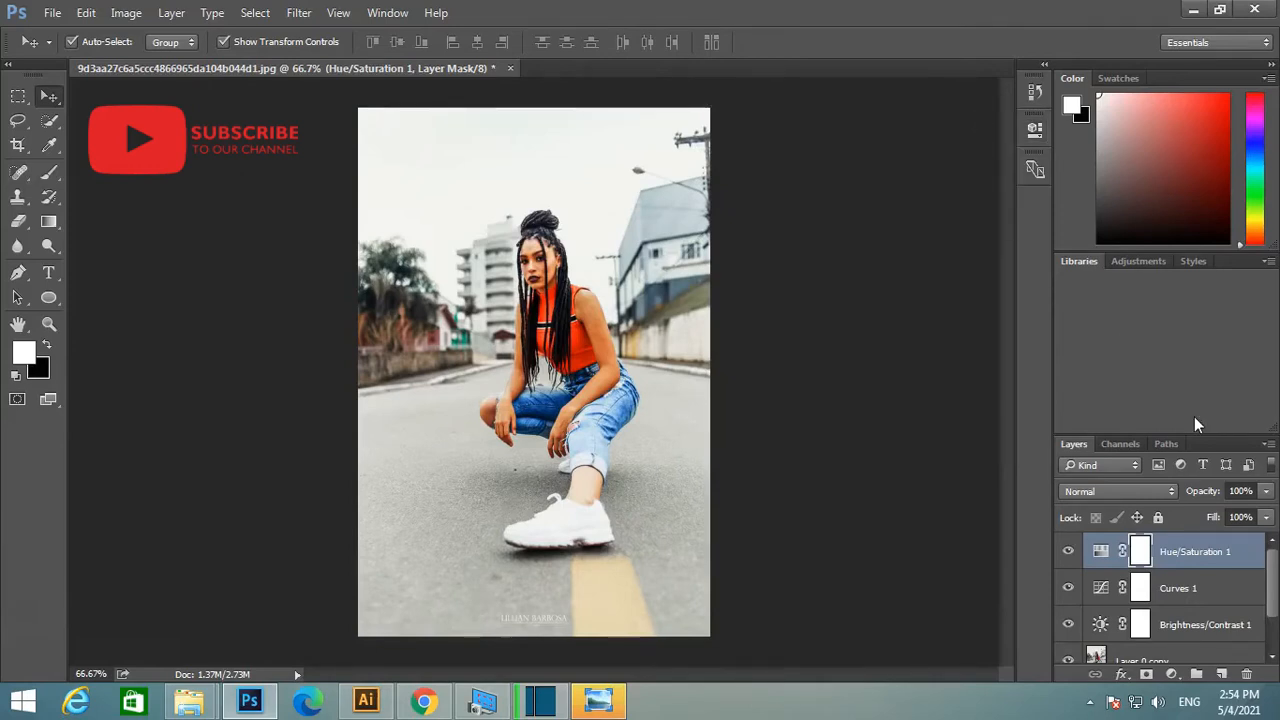
# Apply a High Pass filter with a radius of 2.5 pixels to Layer 0 copy
pyautogui.scroll(-1, 1213, 571)
pyautogui.click(1165, 612)
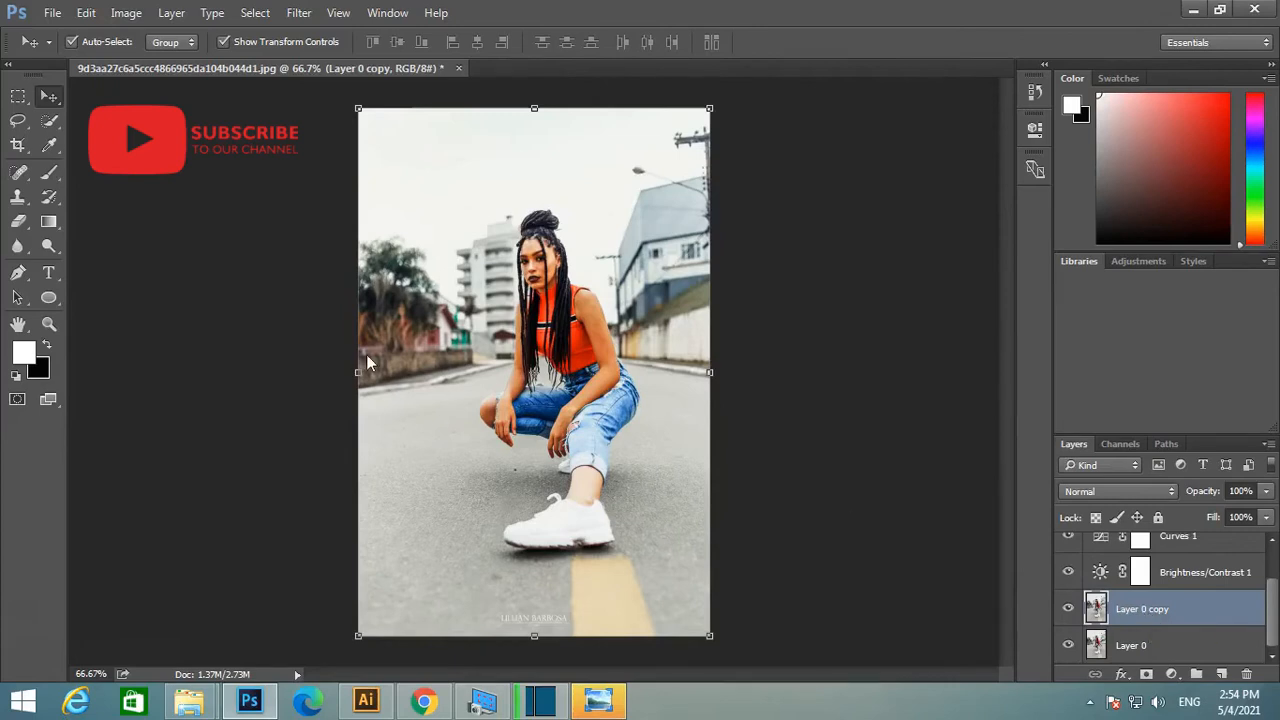
pyautogui.click(293, 16)
pyautogui.moveTo(332, 24)
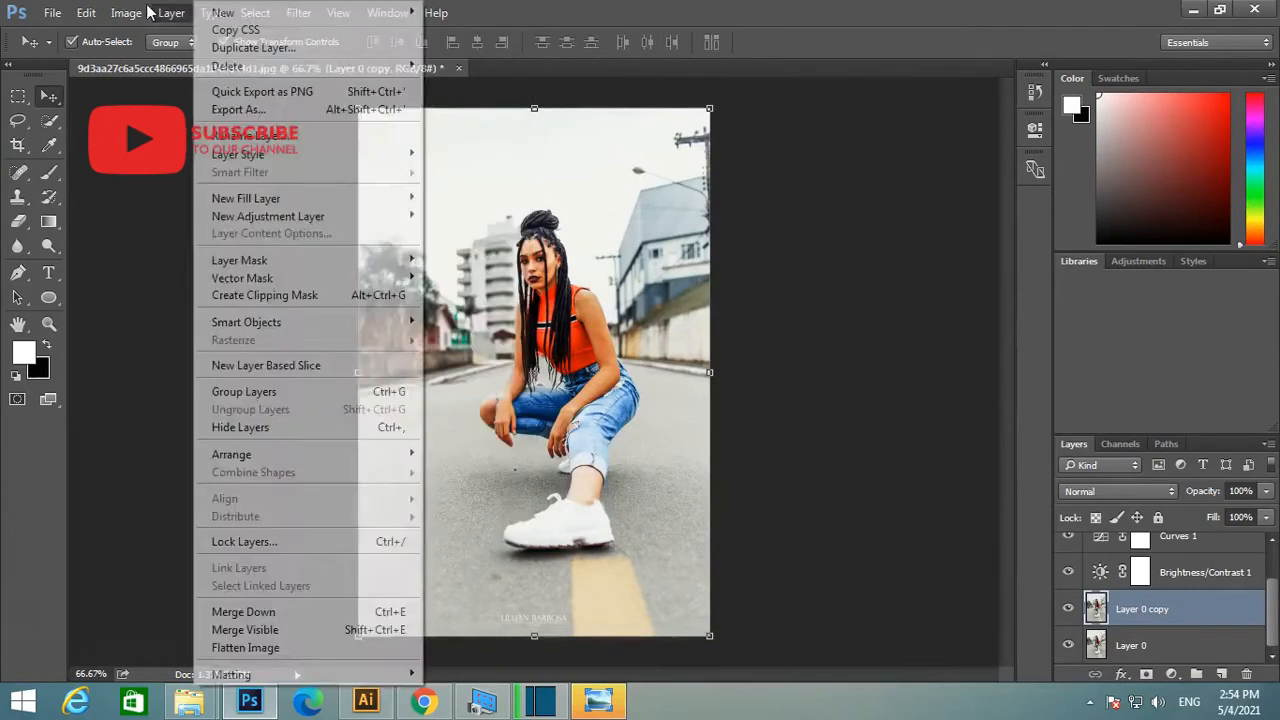
pyautogui.moveTo(122, 10)
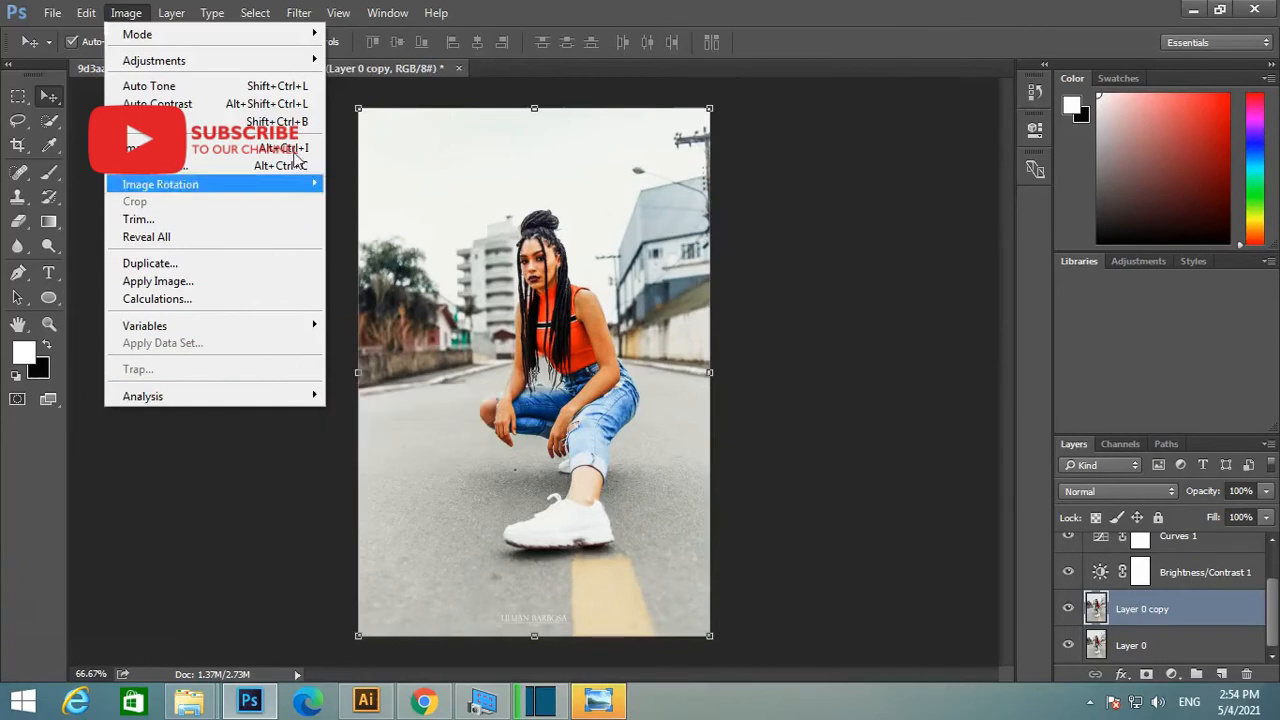
pyautogui.moveTo(299, 12)
pyautogui.moveTo(410, 370)
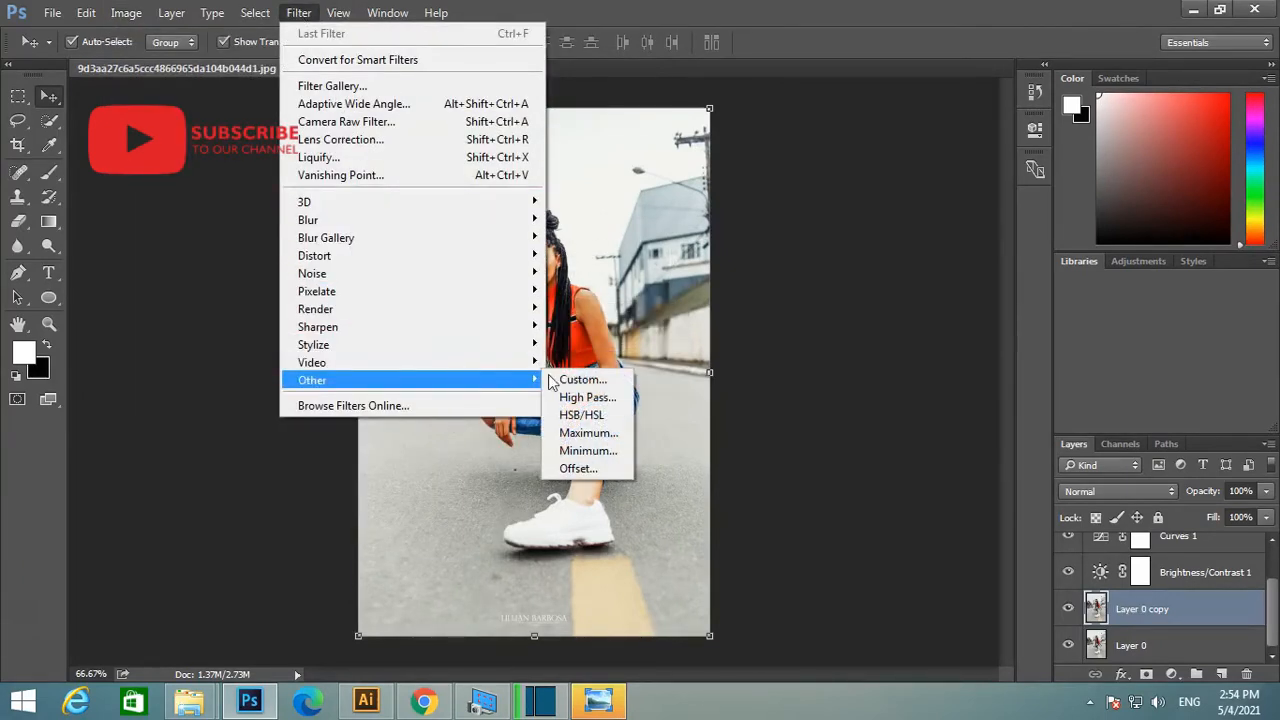
pyautogui.click(588, 399)
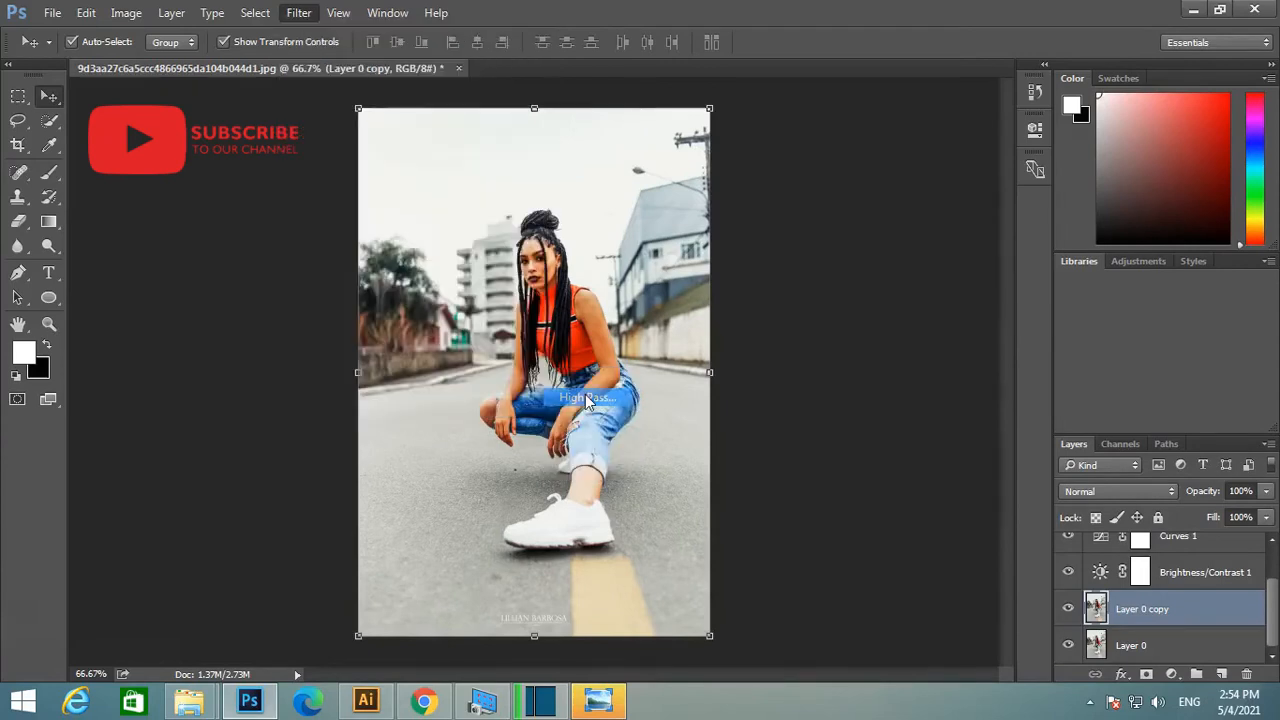
pyautogui.moveTo(678, 131); pyautogui.dragTo(902, 138)
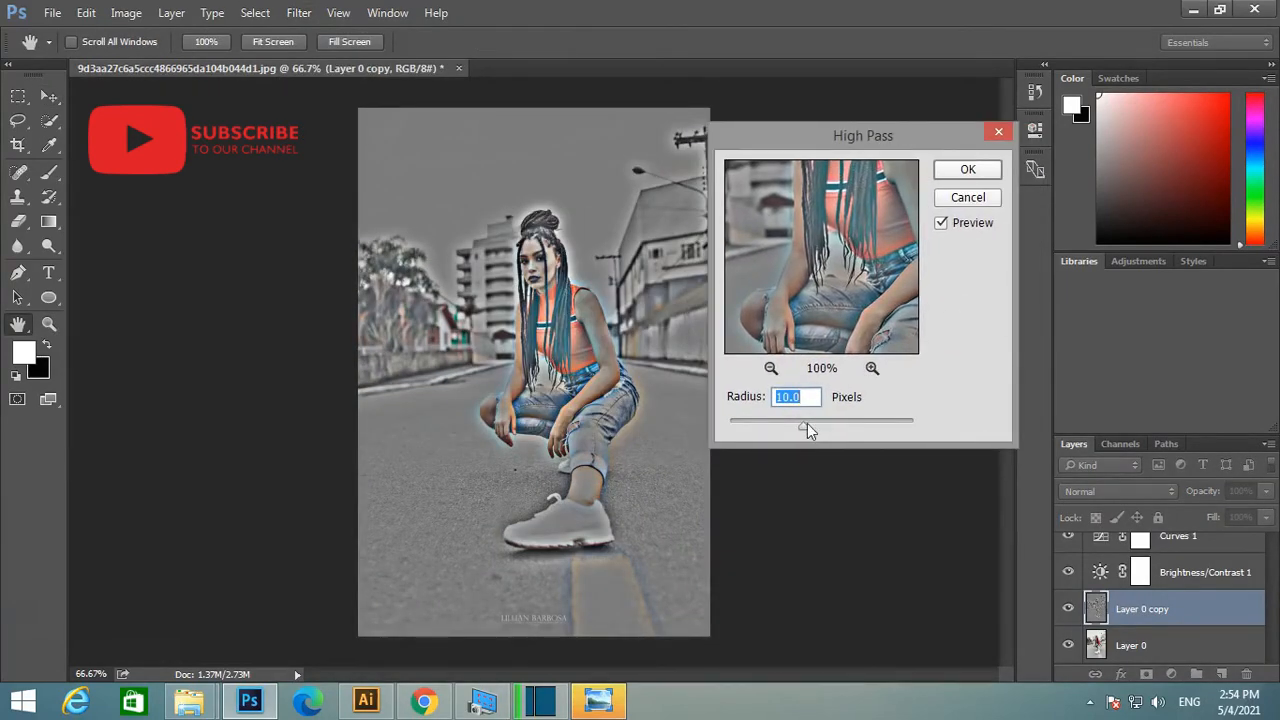
pyautogui.moveTo(806, 428); pyautogui.dragTo(774, 427)
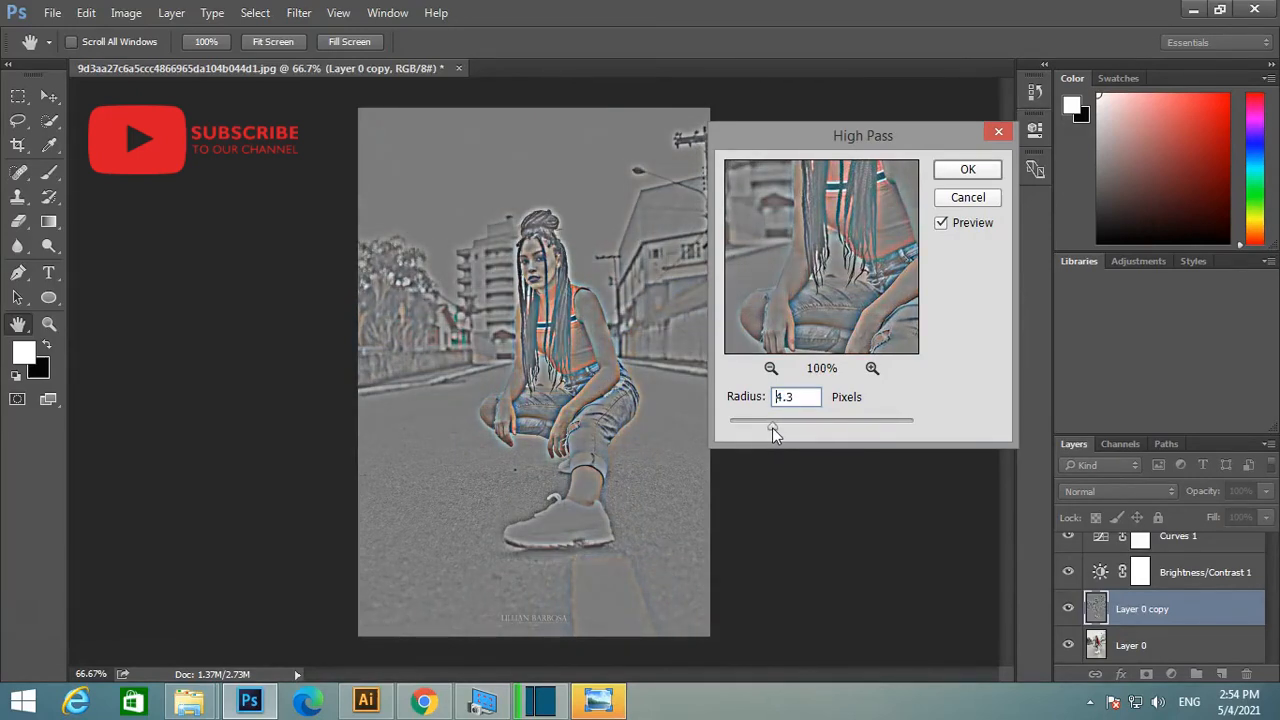
pyautogui.moveTo(760, 428); pyautogui.dragTo(754, 427)
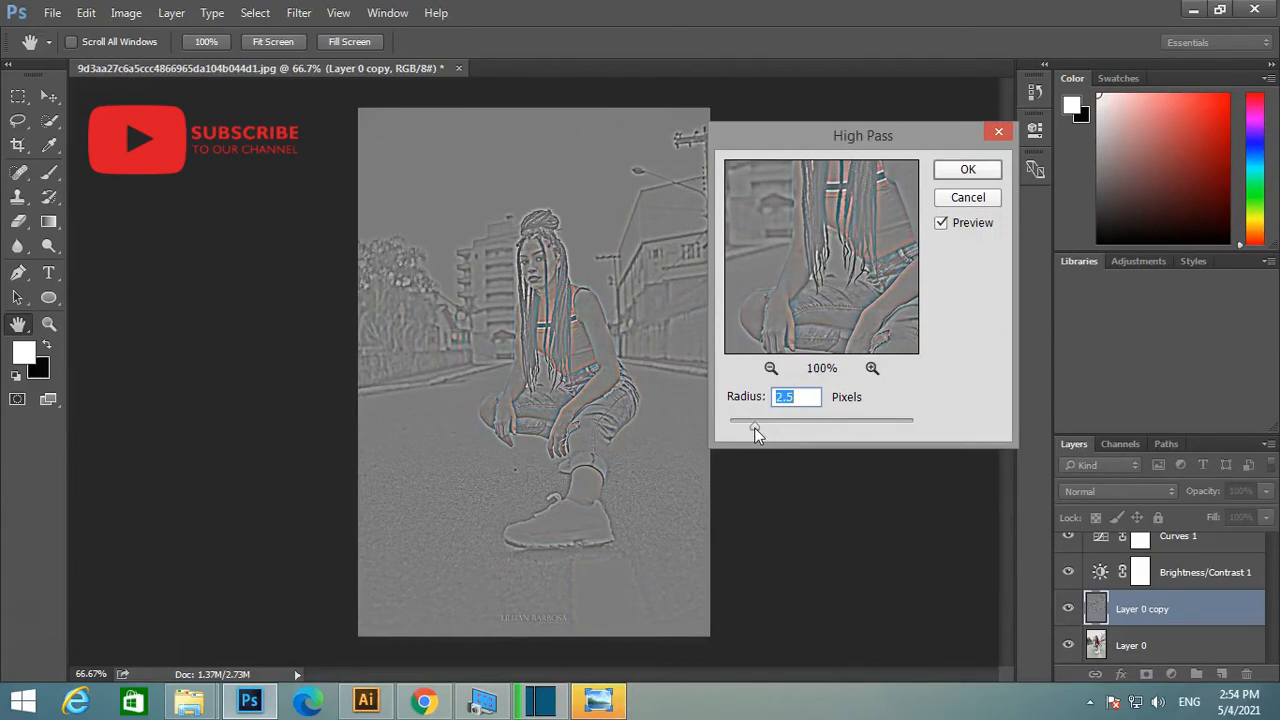
pyautogui.click(968, 170)
pyautogui.press('v')
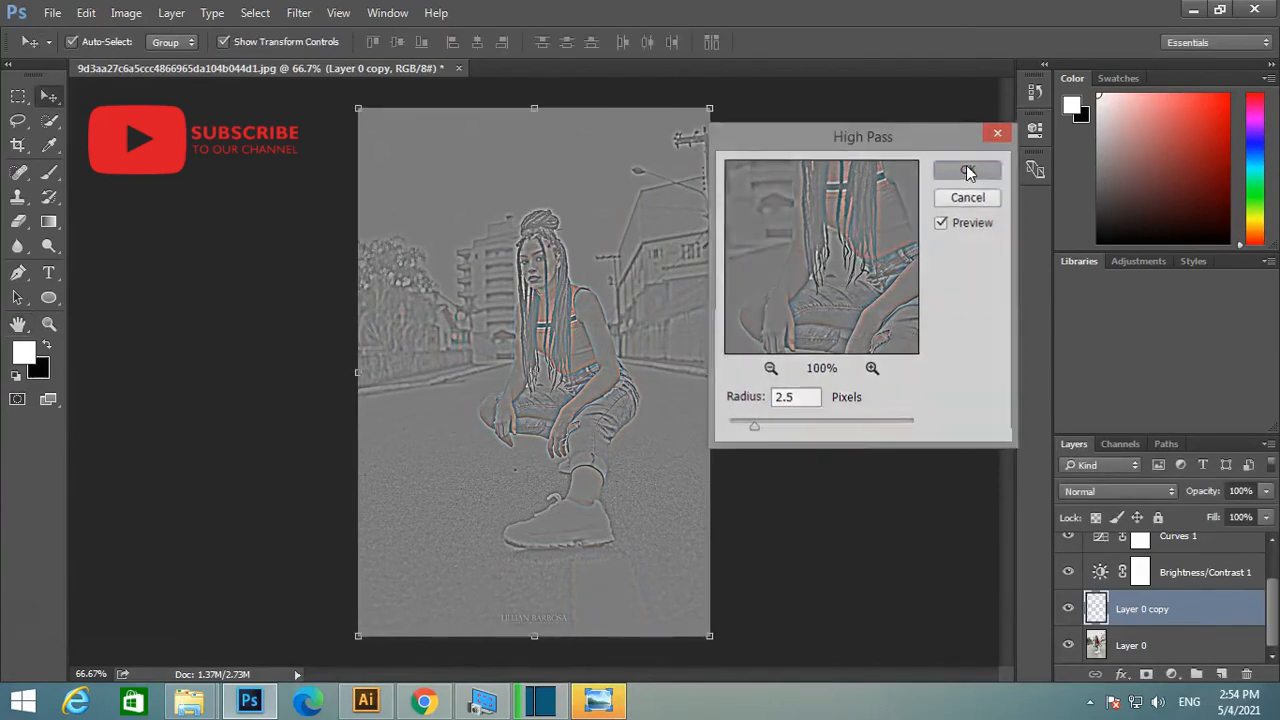
# Set the blend mode of Layer 0 copy to Hard Light
pyautogui.click(1148, 494)
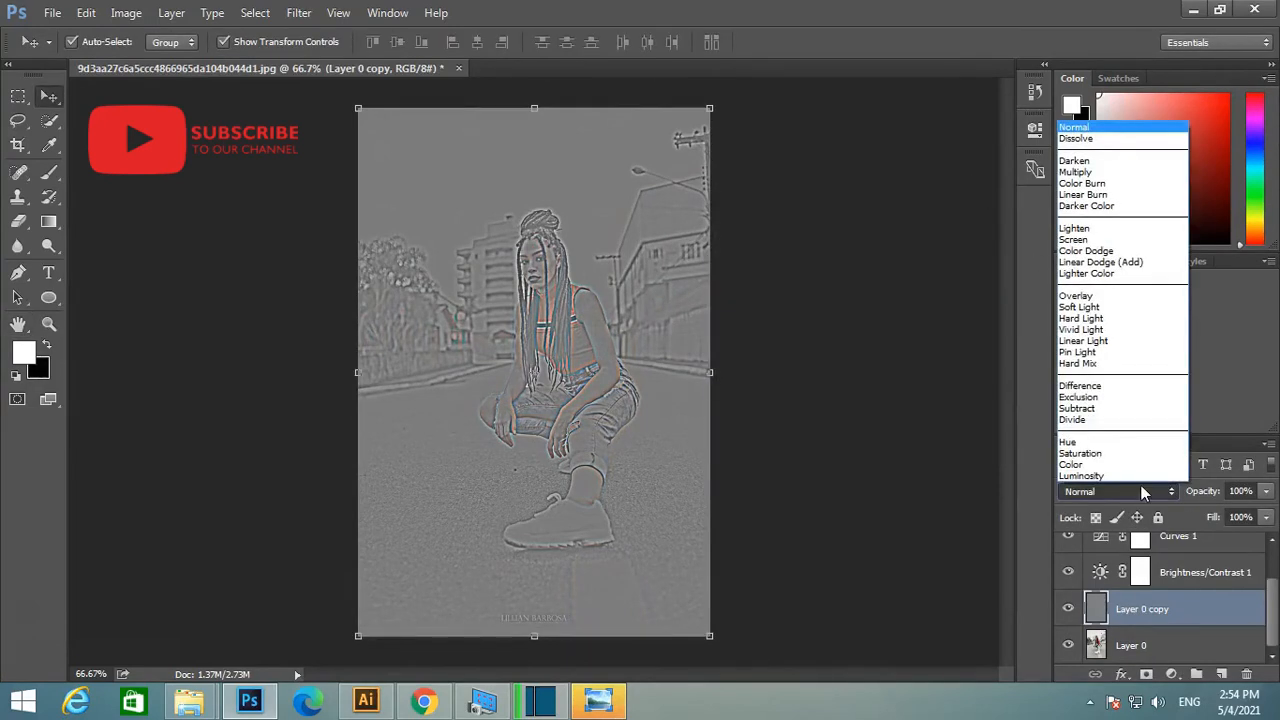
pyautogui.click(1108, 318)
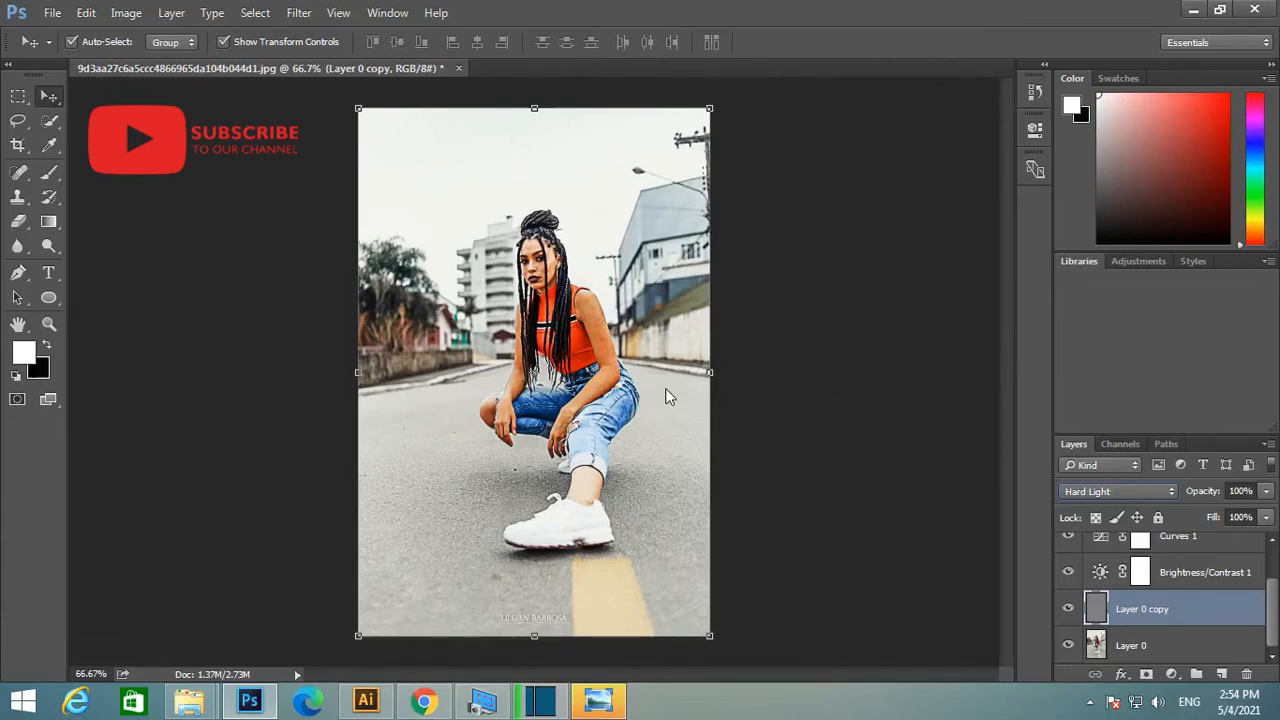
pyautogui.press('ctrl')
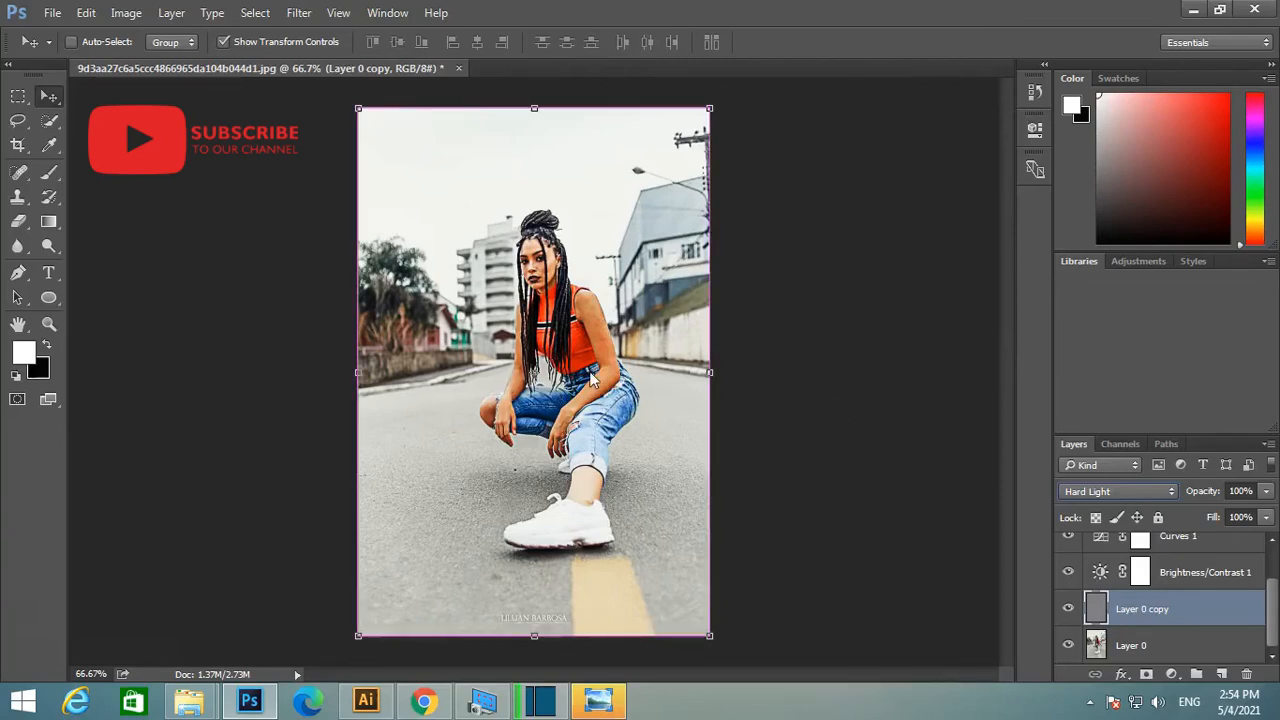
# Try out successive blend modes on Layer 0 copy, from Lighter Color through the light and difference modes to Luminosity
pyautogui.hotkey('shift', '-')
pyautogui.hotkey('shift', '-')
pyautogui.hotkey('shift', '-')
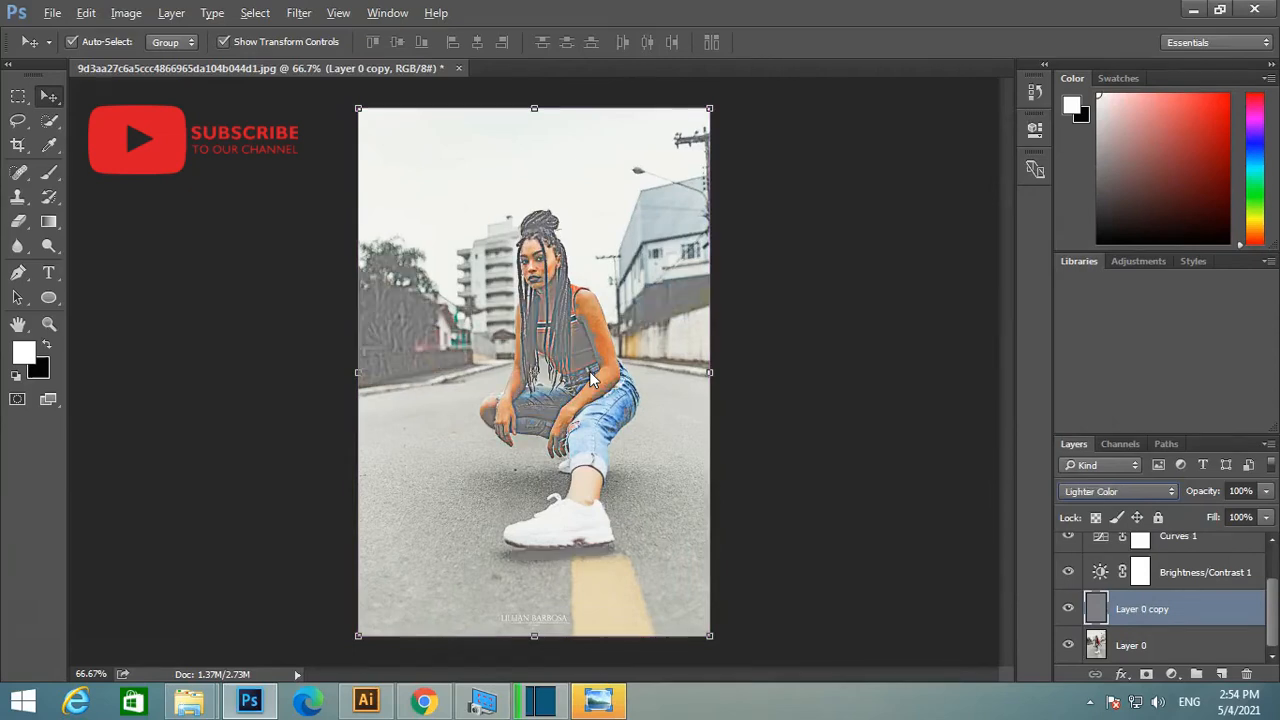
pyautogui.hotkey('shift', '=')
pyautogui.hotkey('shift', '=')
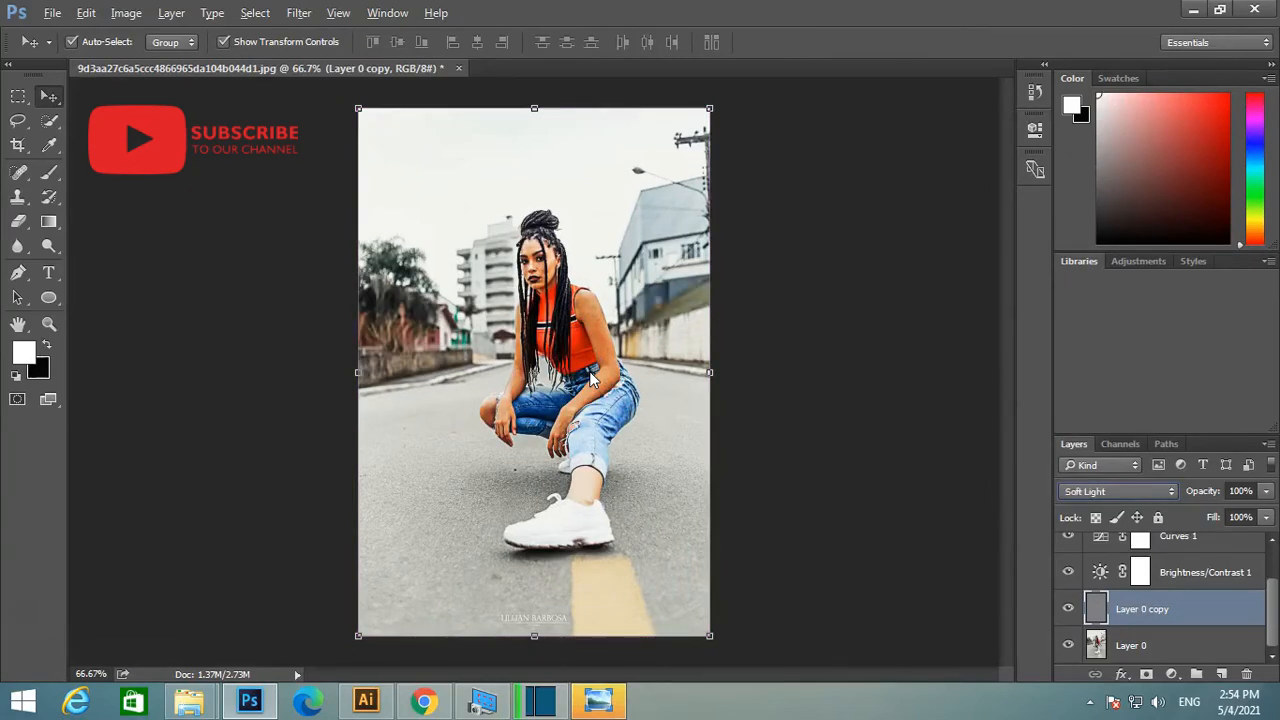
pyautogui.hotkey('shift', '=')
pyautogui.hotkey('shift', '=')
pyautogui.hotkey('shift', '=')
pyautogui.hotkey('shift', '=')
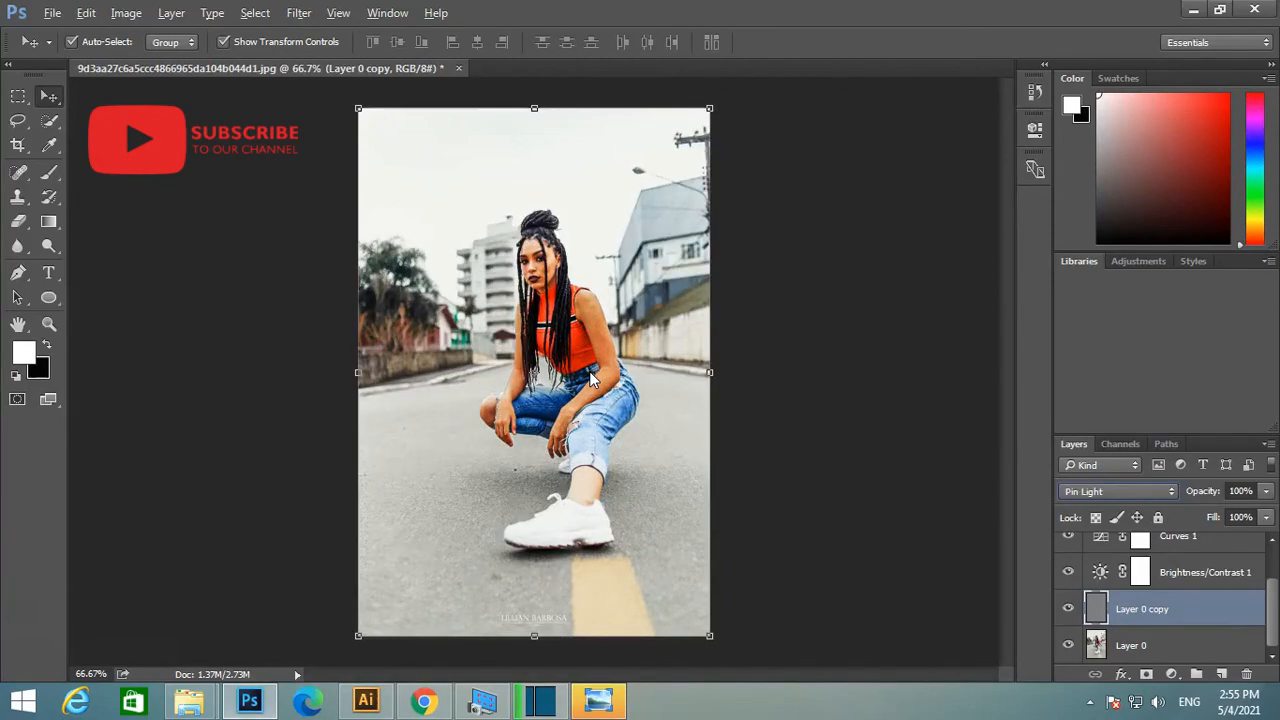
pyautogui.hotkey('shift', '=')
pyautogui.hotkey('shift', '=')
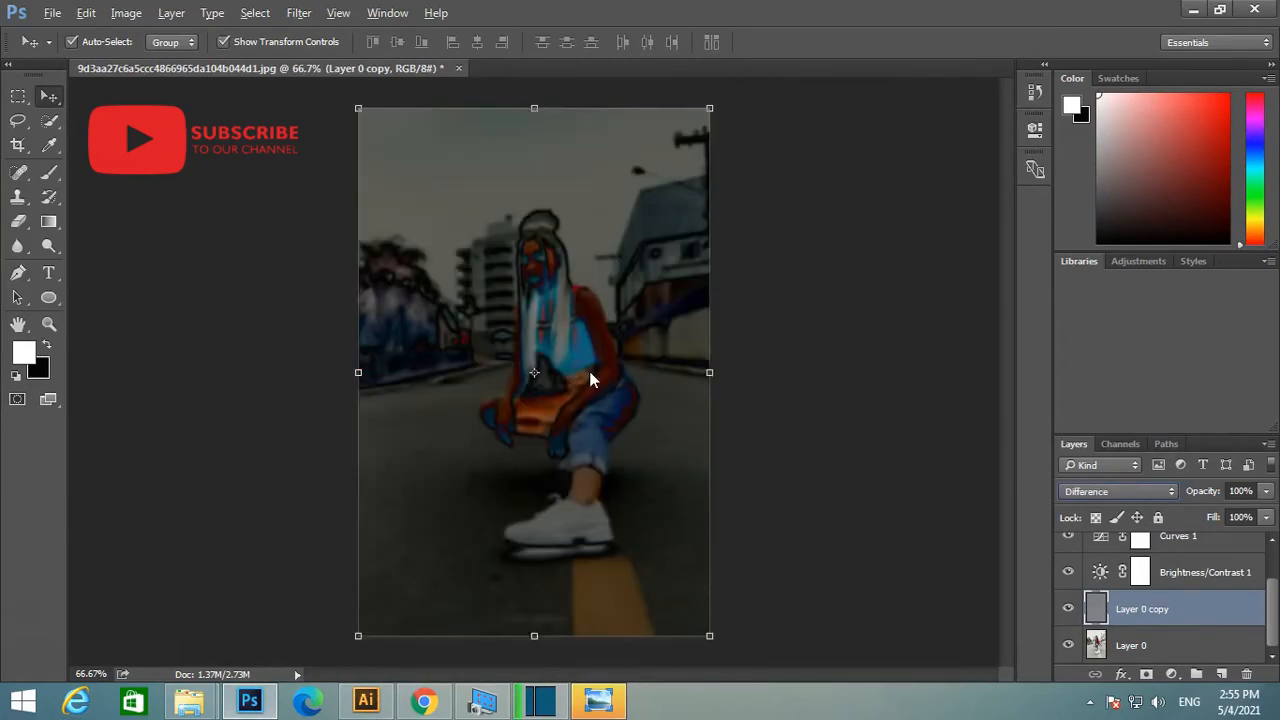
pyautogui.hotkey('shift', '=')
pyautogui.hotkey('shift', '=')
pyautogui.hotkey('shift', '=')
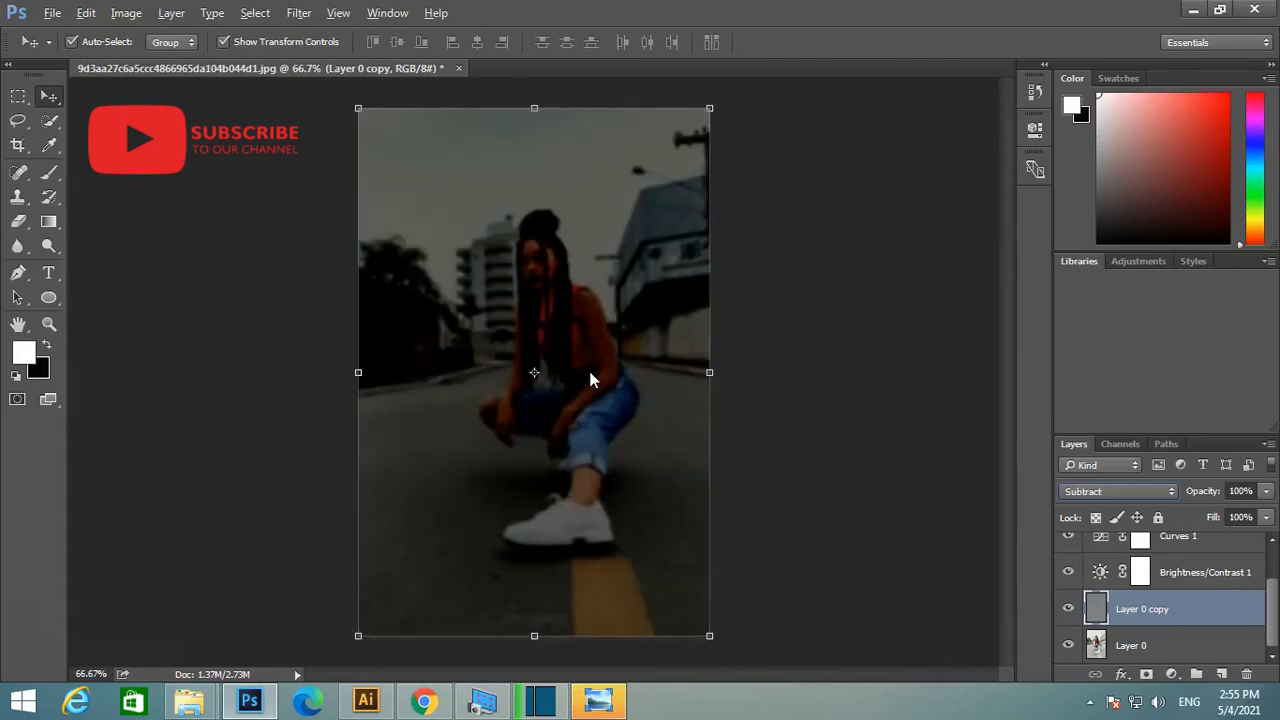
pyautogui.hotkey('shift', '=')
pyautogui.hotkey('shift', '=')
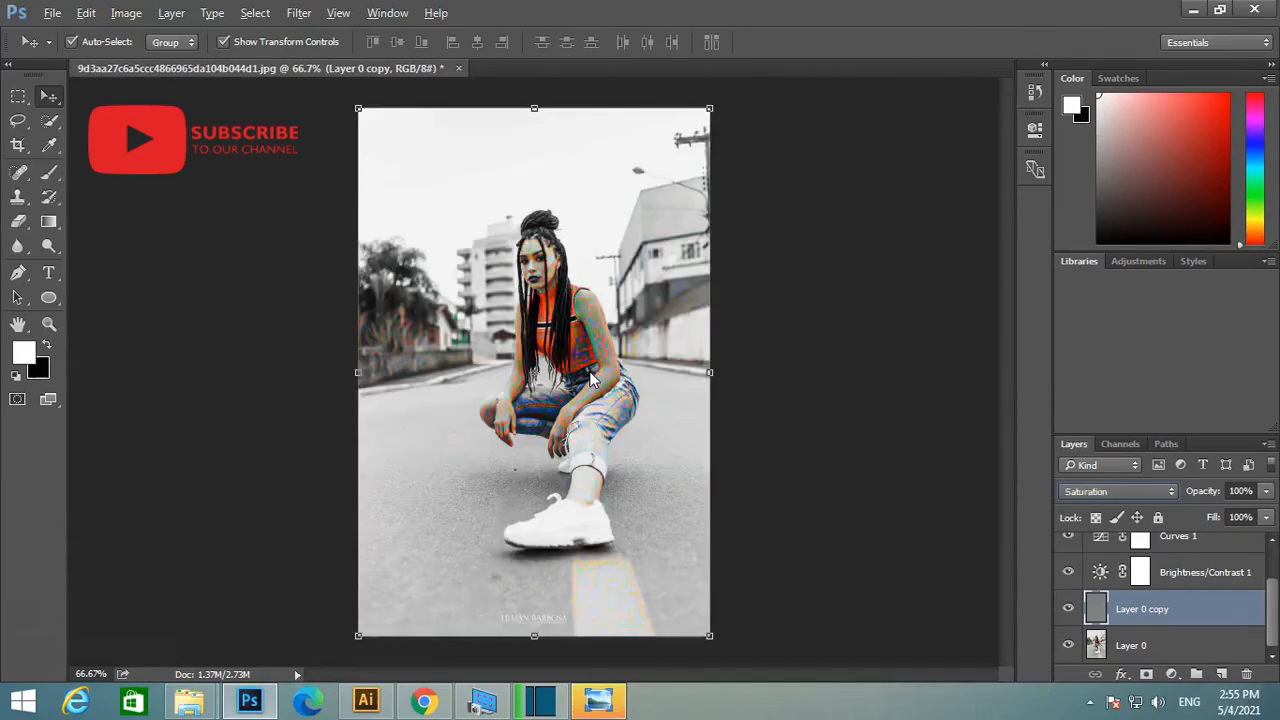
pyautogui.hotkey('shift', '=')
pyautogui.hotkey('shift', '=')
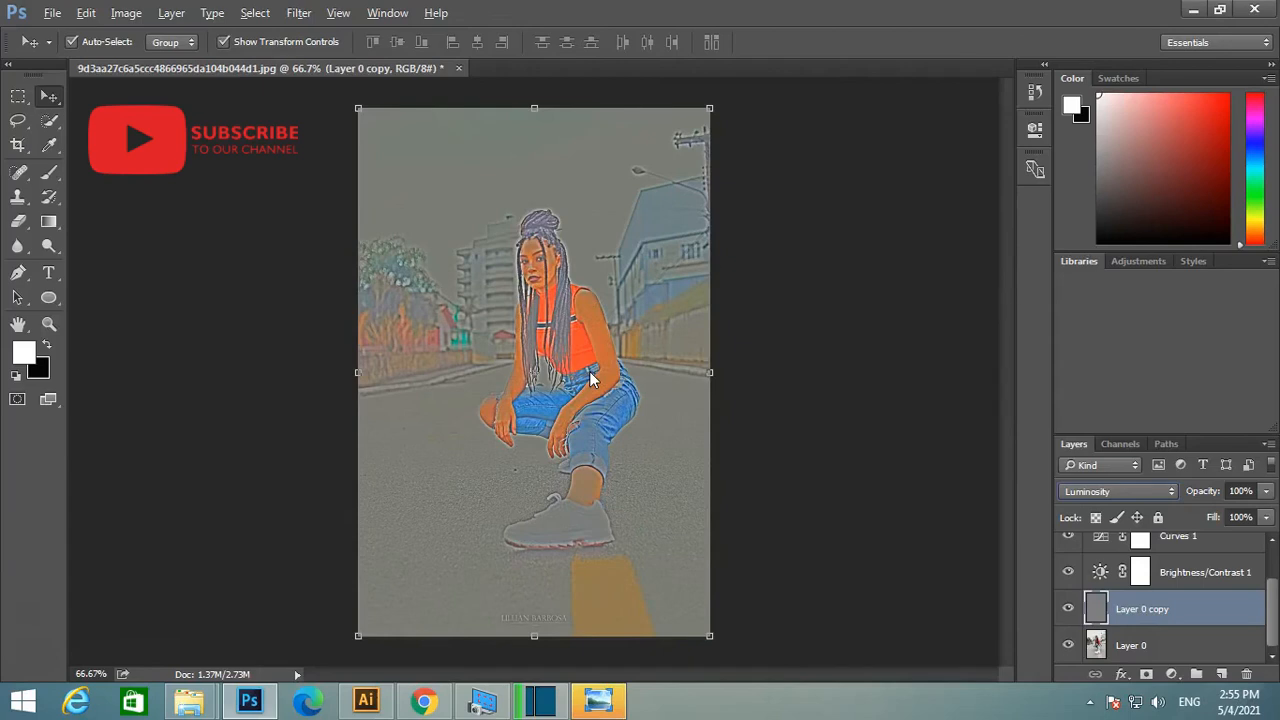
# Cycle the blend mode of Layer 0 copy backward from Luminosity through all the modes to Normal
pyautogui.hotkey('shift', '-')
pyautogui.hotkey('shift', '-')
pyautogui.hotkey('shift', '-')
pyautogui.hotkey('shift', '-')
pyautogui.hotkey('shift', '-')
pyautogui.hotkey('shift', '-')
pyautogui.hotkey('shift', '-')
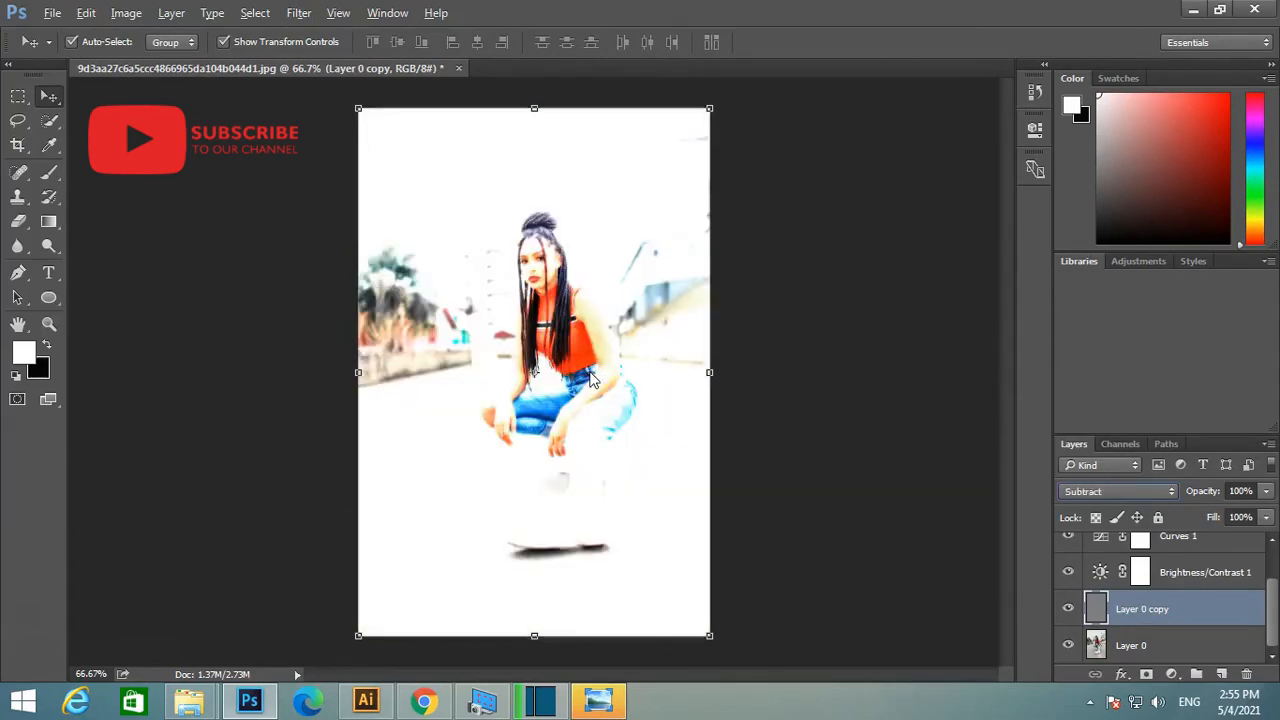
pyautogui.hotkey('shift', '-')
pyautogui.hotkey('shift', '-')
pyautogui.hotkey('shift', '-')
pyautogui.hotkey('shift', '-')
pyautogui.hotkey('shift', '-')
pyautogui.hotkey('shift', '-')
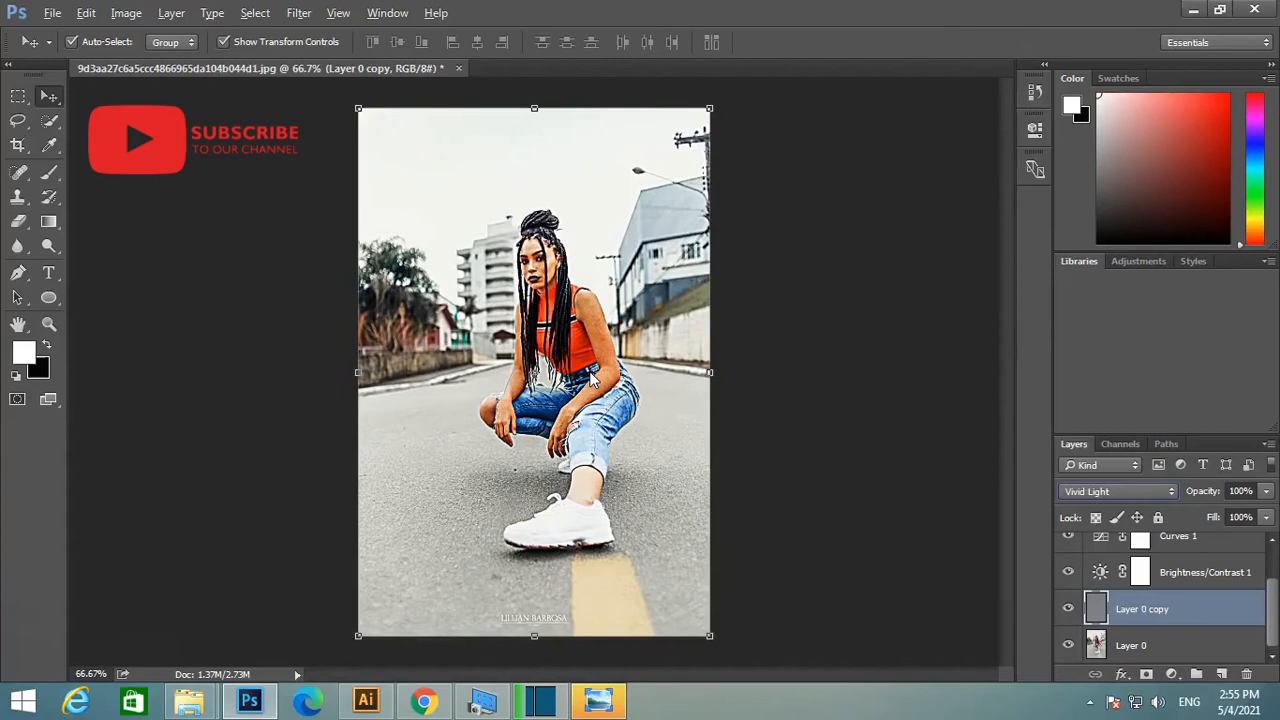
pyautogui.hotkey('shift', '-')
pyautogui.hotkey('shift', '-')
pyautogui.hotkey('shift', '-')
pyautogui.hotkey('shift', '-')
pyautogui.hotkey('shift', '-')
pyautogui.hotkey('shift', '-')
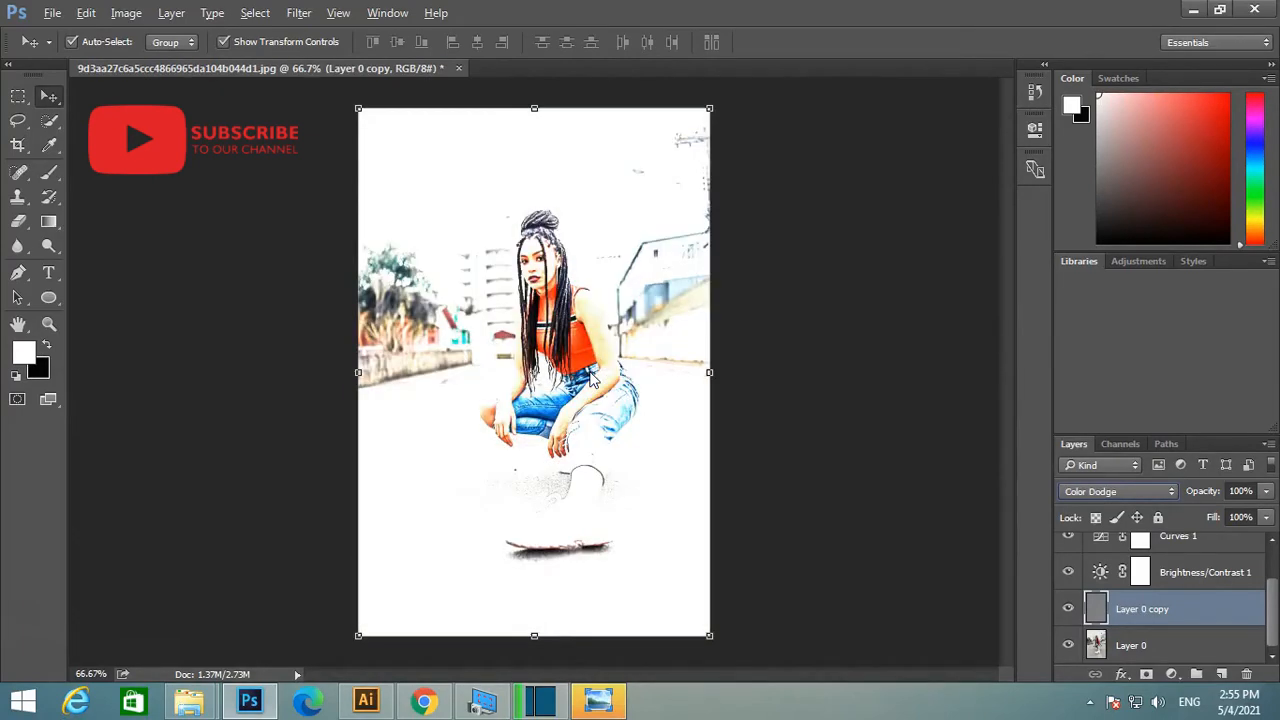
pyautogui.hotkey('shift', '-')
pyautogui.hotkey('shift', '-')
pyautogui.hotkey('shift', '-')
pyautogui.hotkey('shift', '-')
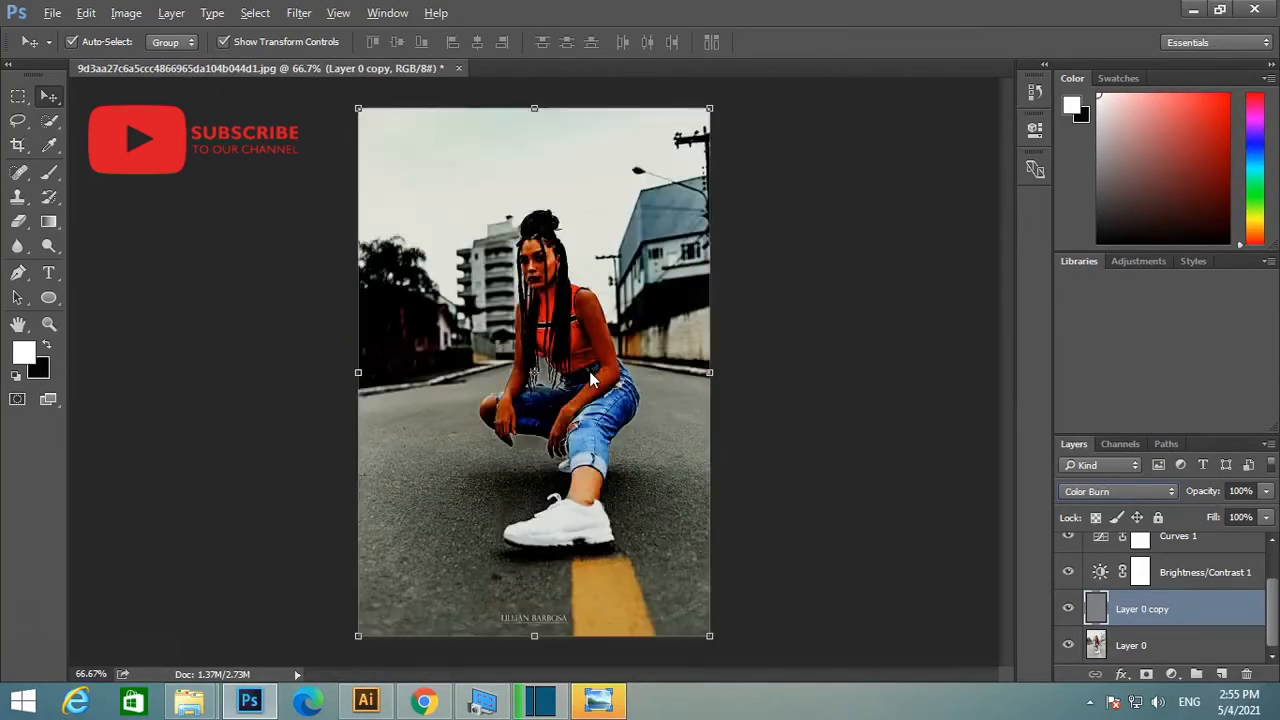
pyautogui.hotkey('shift', '-')
pyautogui.hotkey('shift', '-')
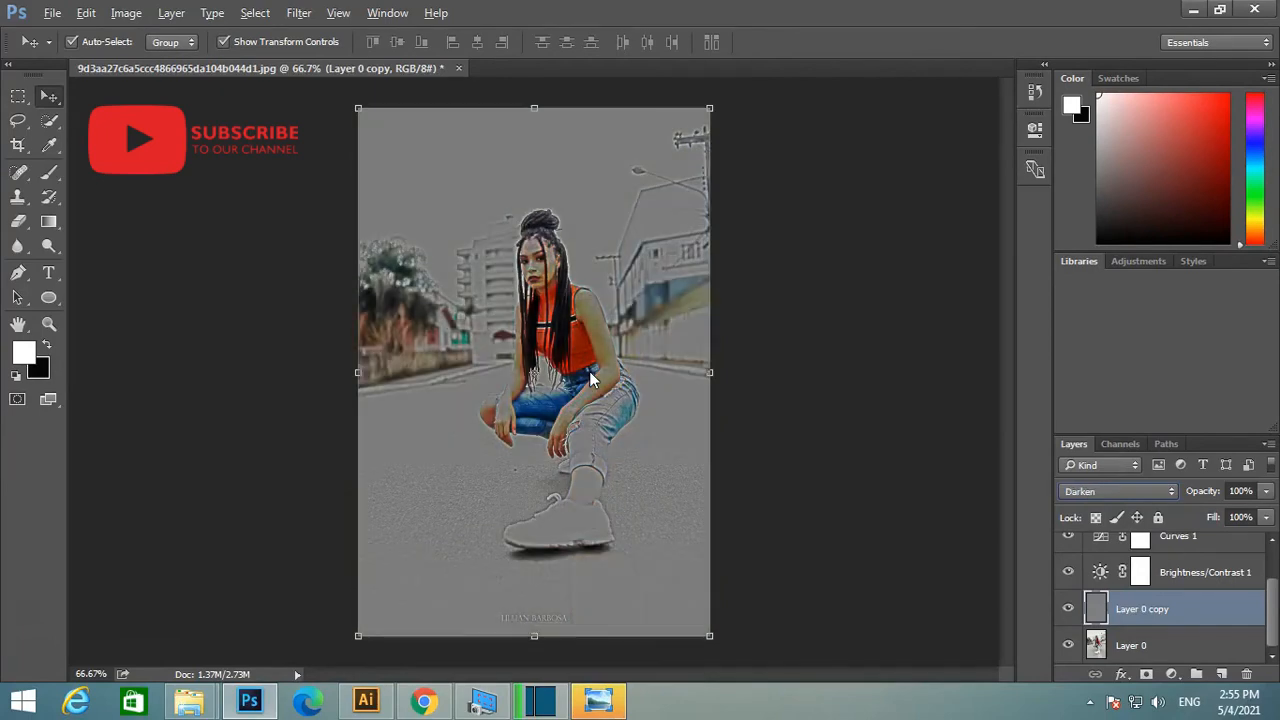
pyautogui.hotkey('shift', '-')
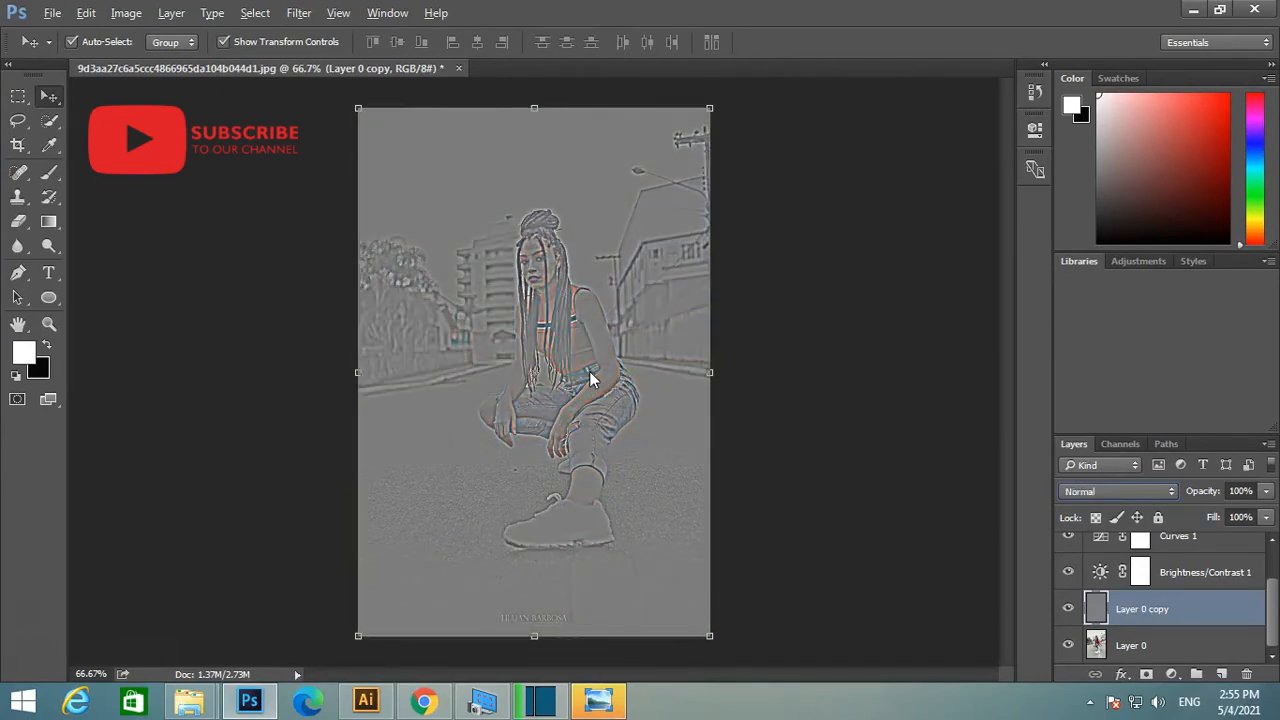
# Try the darkening blend modes on Layer 0 copy, including Darken and Linear Burn, and return to Color Burn
pyautogui.hotkey('shift', '+')
pyautogui.hotkey('shift', '+')
pyautogui.hotkey('shift', '+')
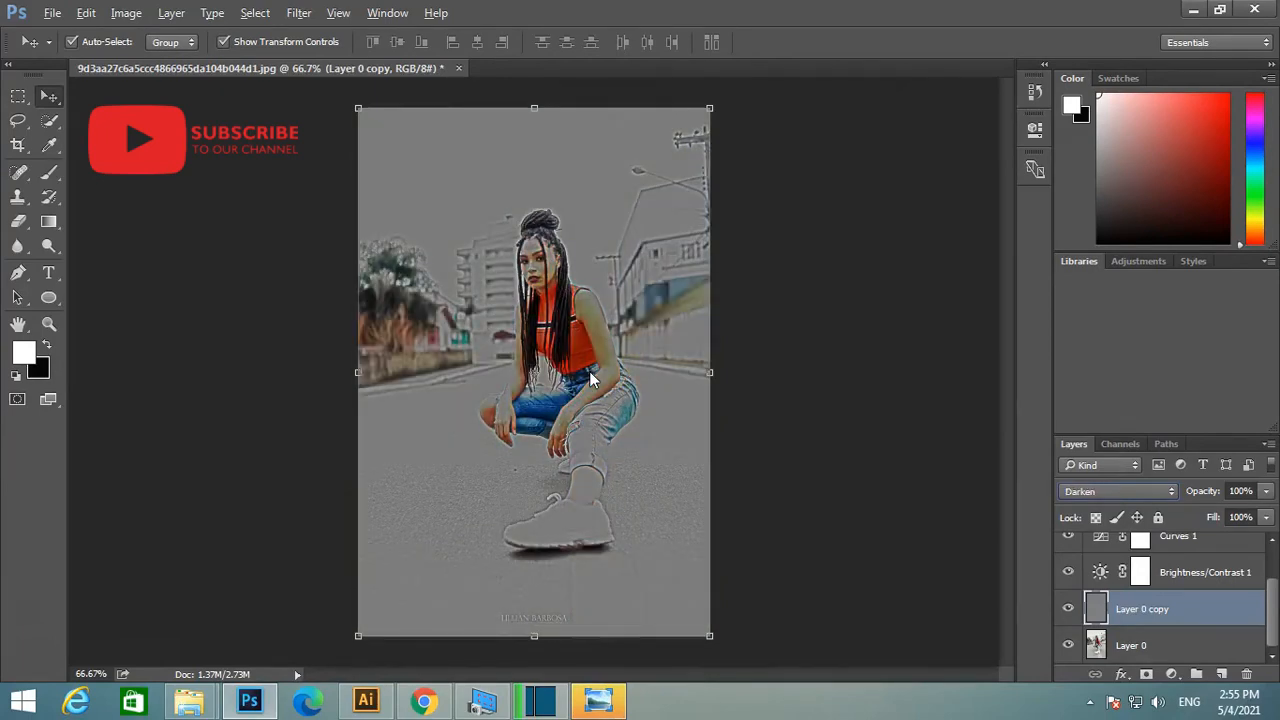
pyautogui.hotkey('shift', '+')
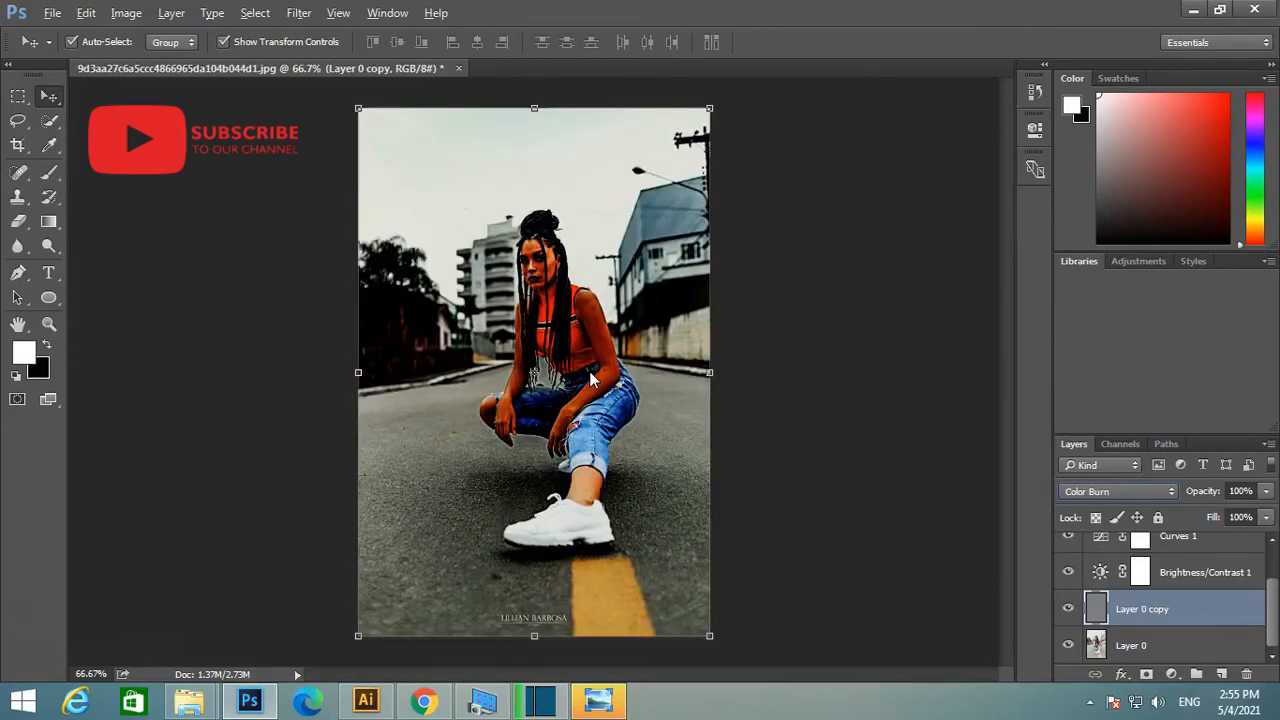
pyautogui.hotkey('shift', '+')
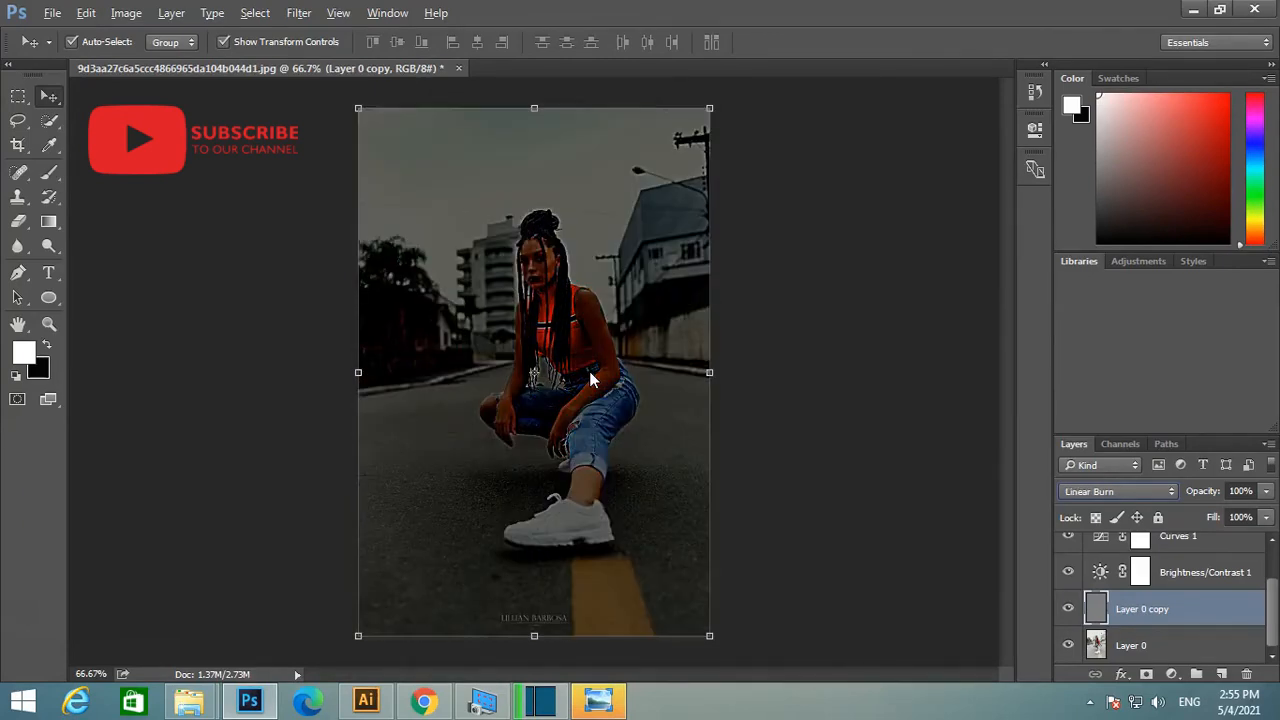
pyautogui.hotkey('shift', '+')
pyautogui.hotkey('shift', '-')
pyautogui.hotkey('shift', '-')
pyautogui.press('alt')
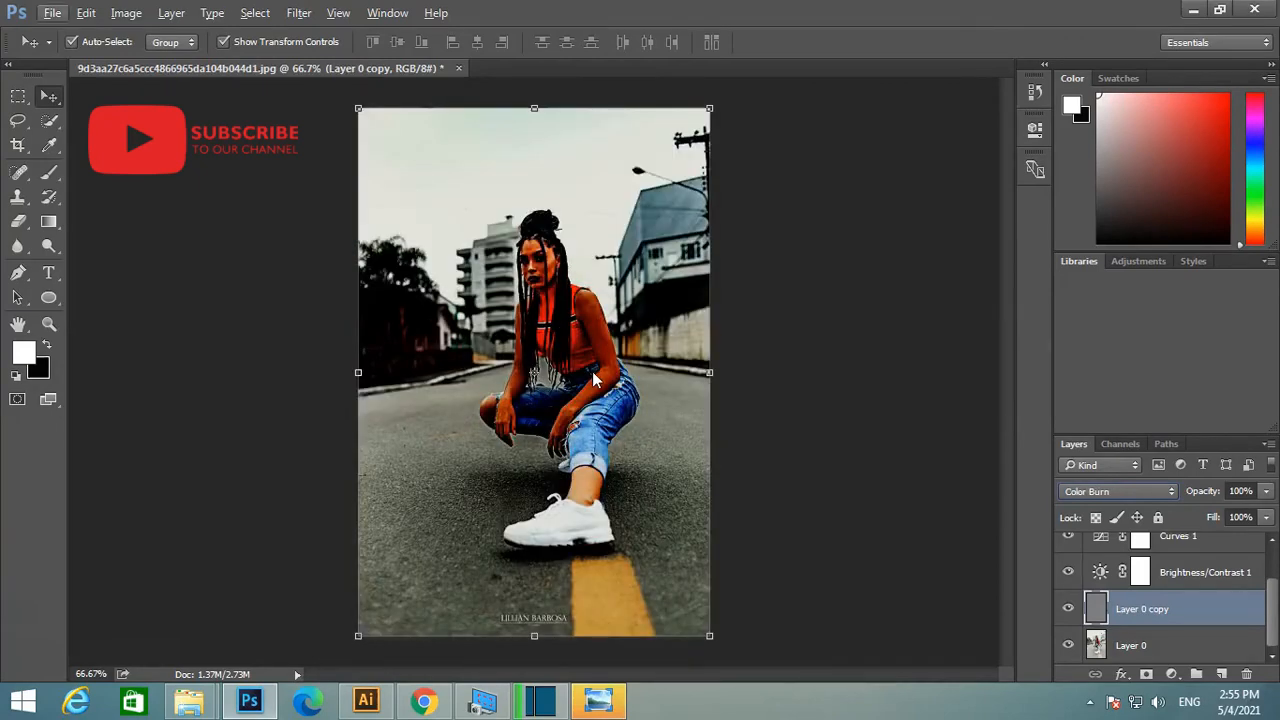
# Compare Hard Light and Linear Light on Layer 0 copy, and settle on the Overlay blend mode
pyautogui.click(1141, 485)
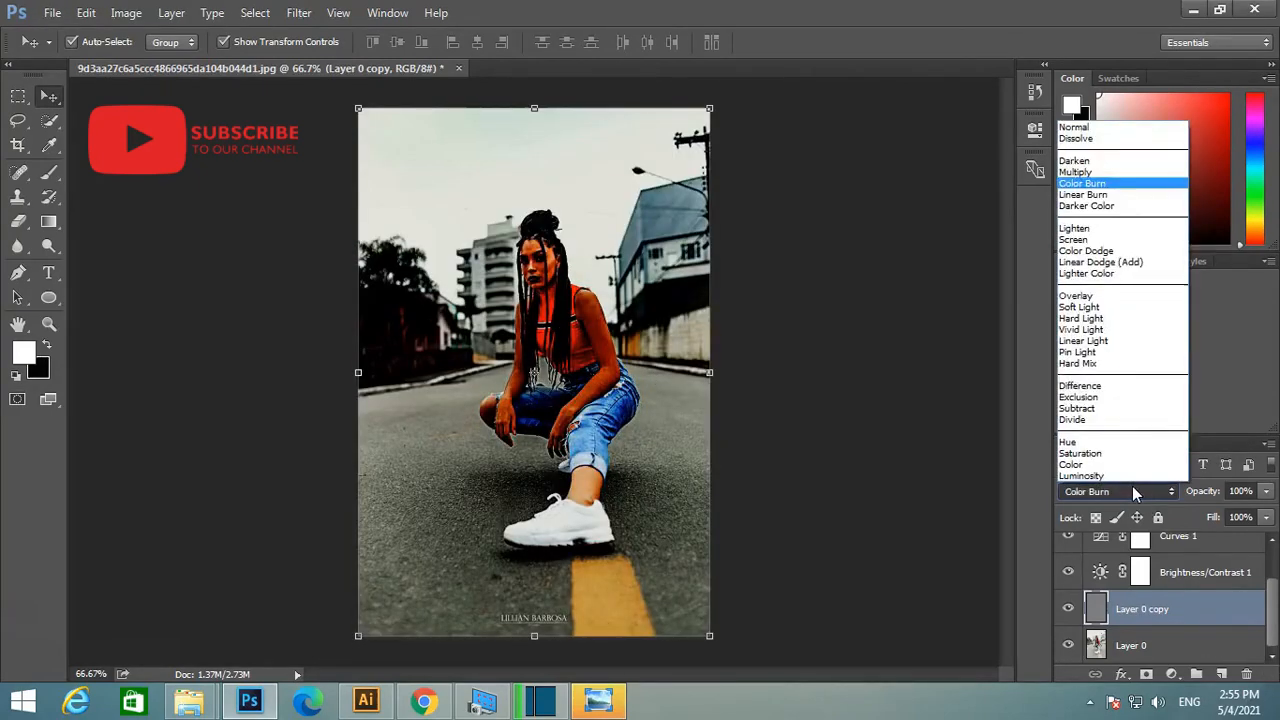
pyautogui.click(1080, 326)
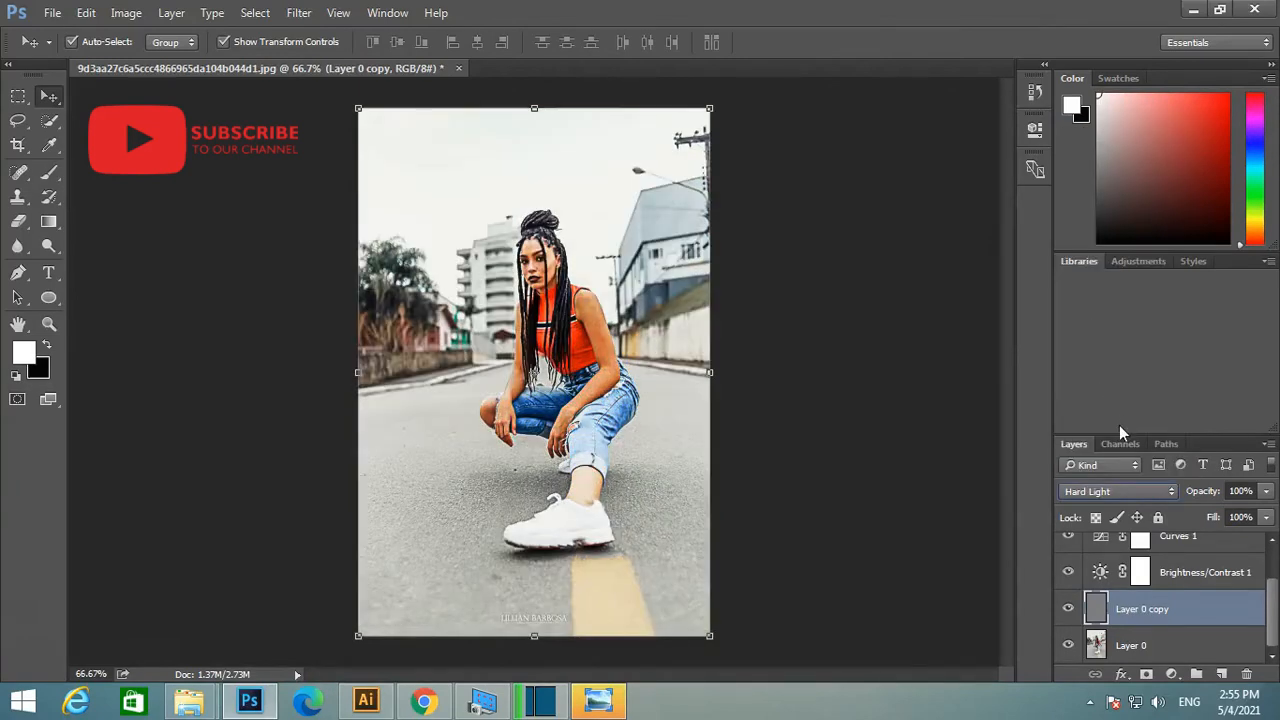
pyautogui.click(1131, 489)
pyautogui.click(1087, 341)
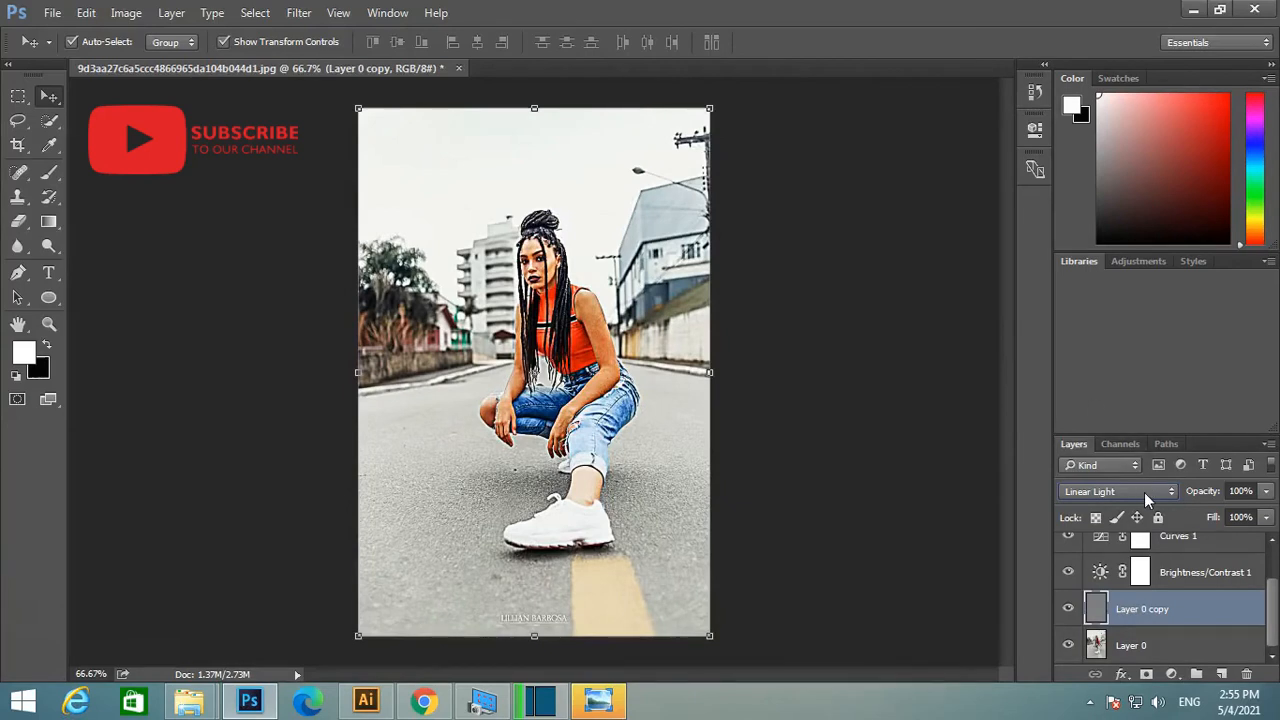
pyautogui.click(1144, 492)
pyautogui.click(1081, 306)
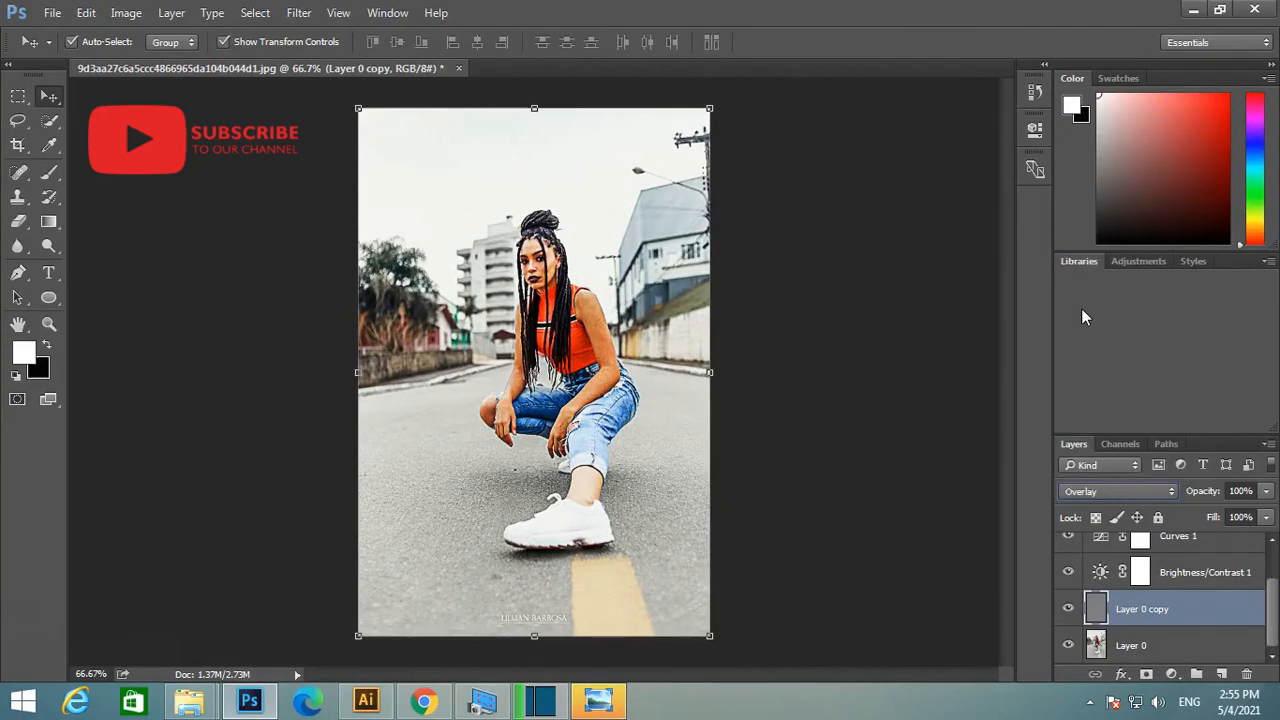